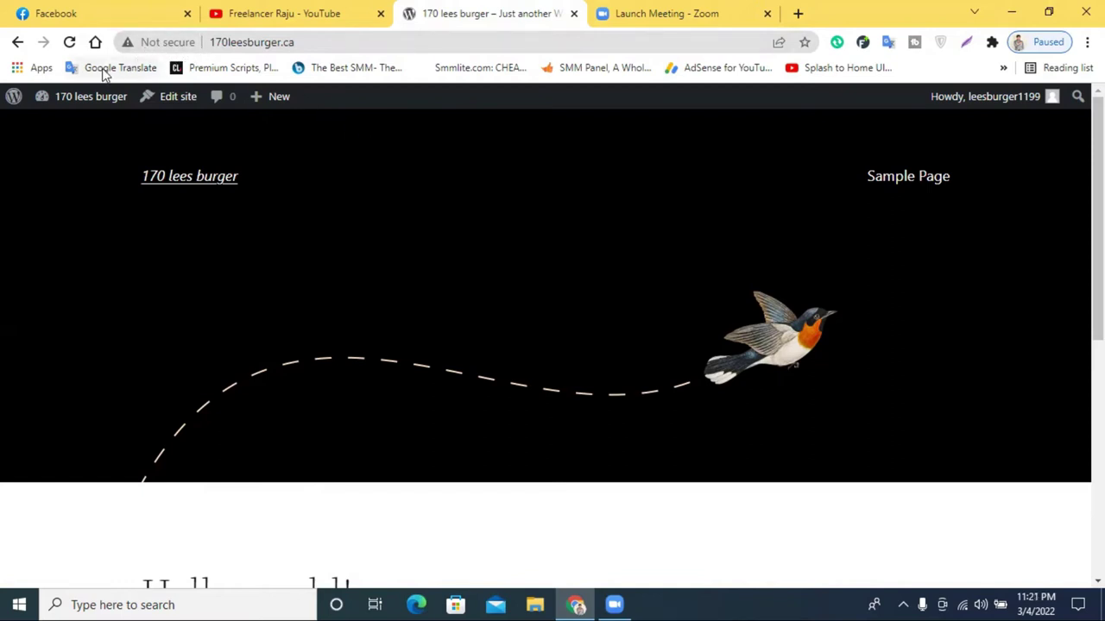
# Copy the site's address 170leesburger.ca and open it in a new browser tab.
pyautogui.click(250, 41)
pyautogui.rightClick(253, 43)
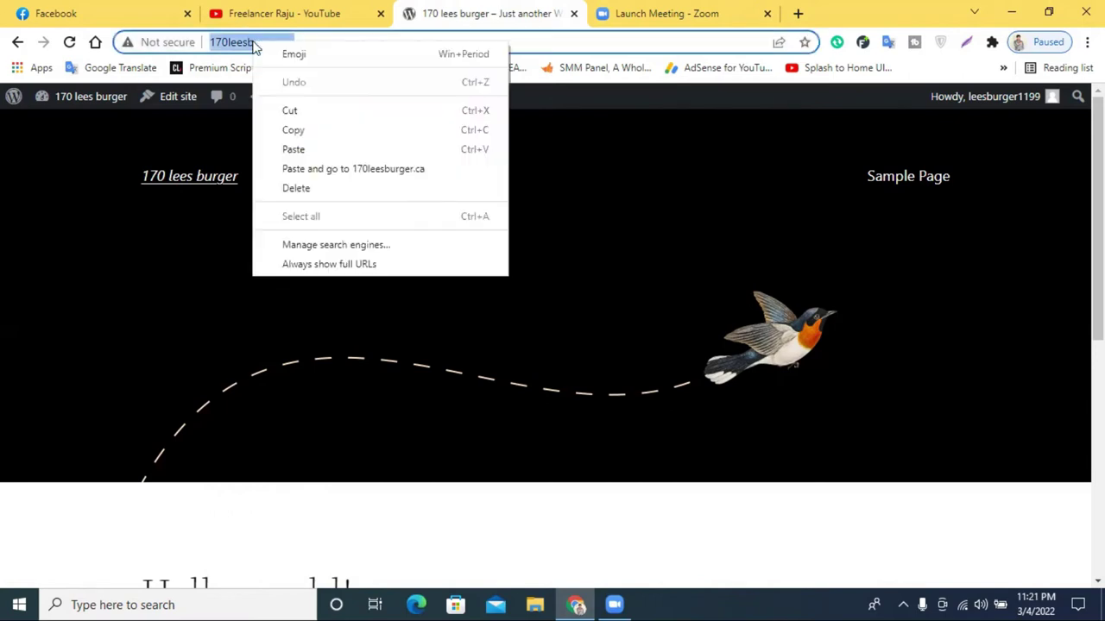
pyautogui.click(322, 127)
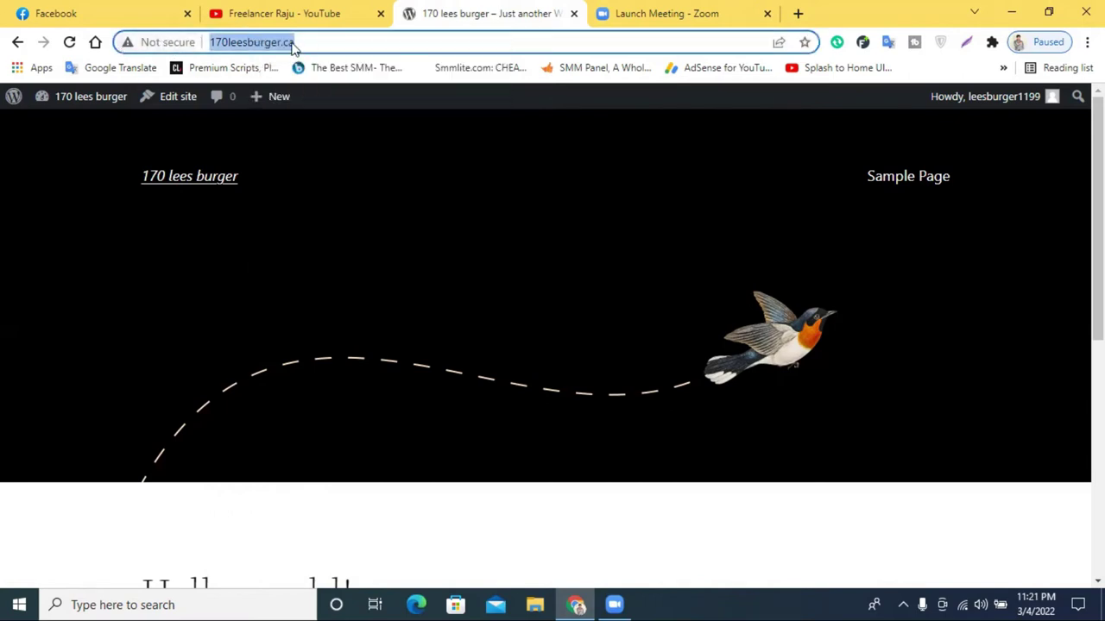
pyautogui.rightClick(291, 46)
pyautogui.click(360, 128)
pyautogui.click(798, 13)
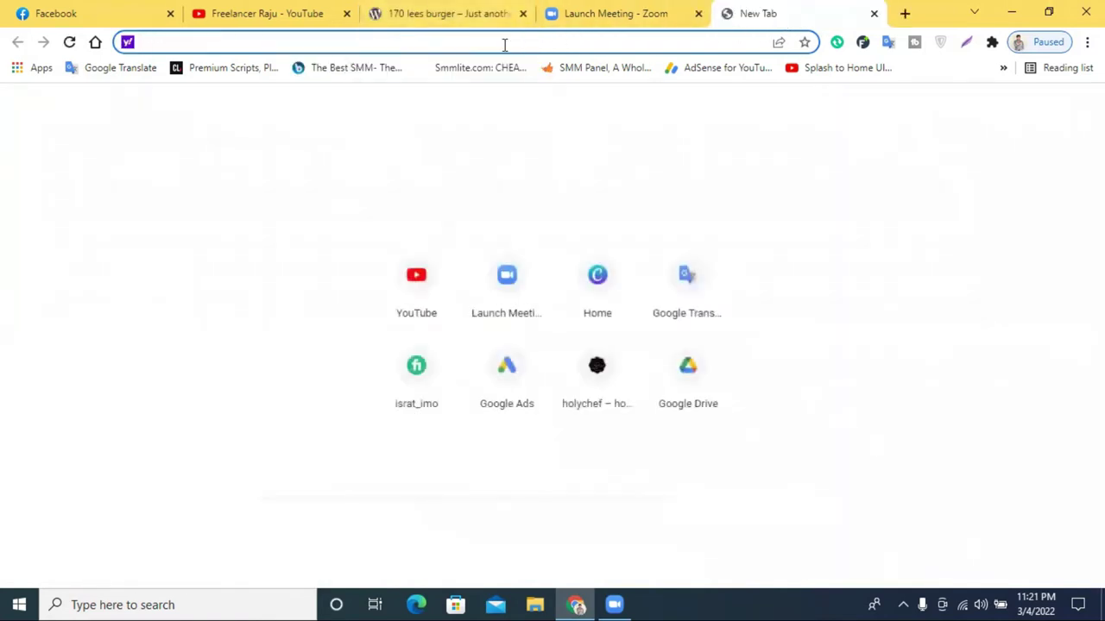
pyautogui.rightClick(505, 45)
pyautogui.click(581, 173)
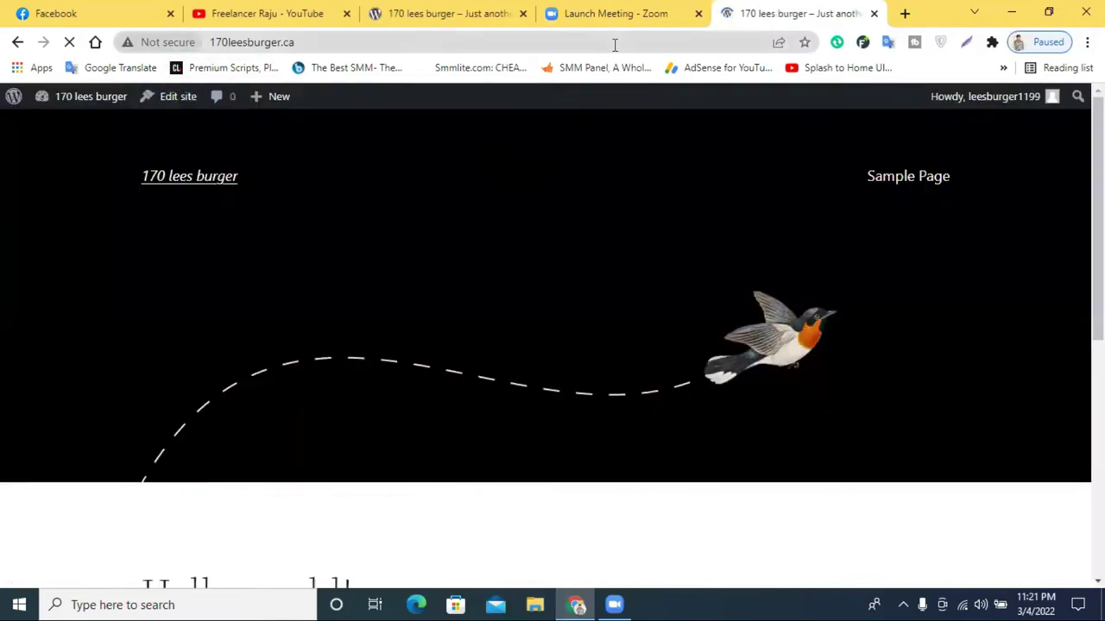
# Compare the two 170leesburger.ca tabs and examine the home page and the connection security status beside its address.
pyautogui.click(425, 9)
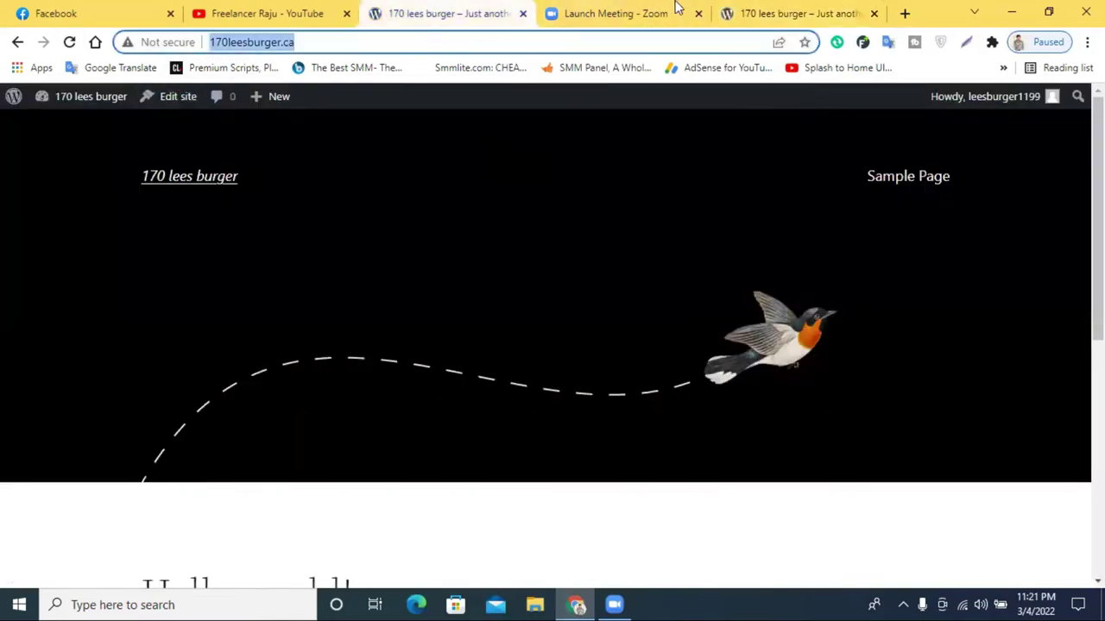
pyautogui.click(745, 9)
pyautogui.click(471, 9)
pyautogui.click(772, 8)
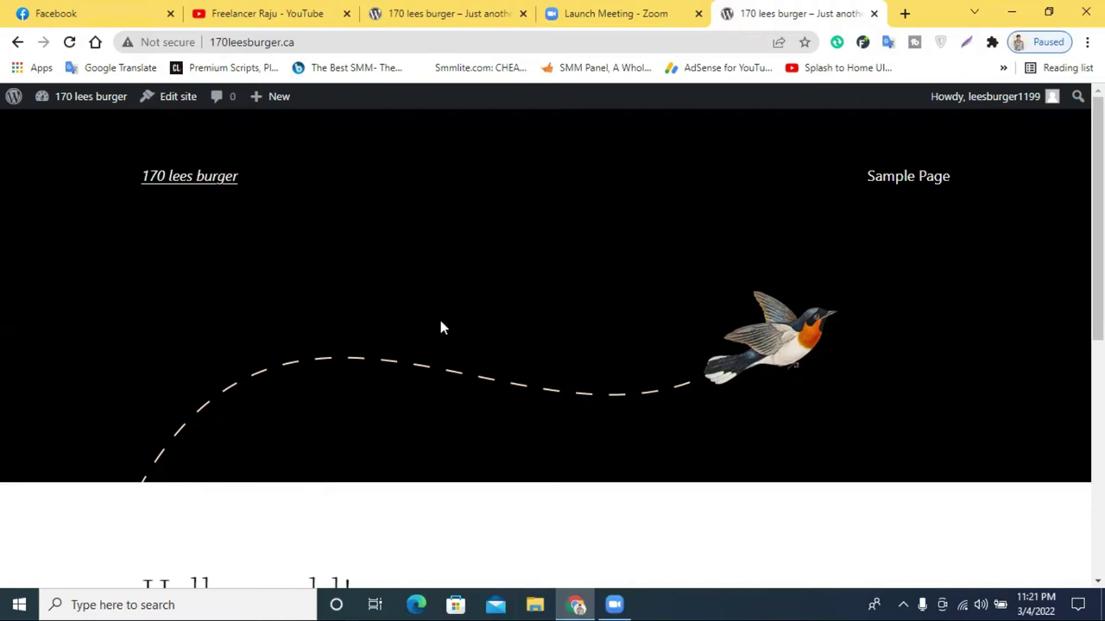
pyautogui.scroll(-4, 535, 373)
pyautogui.scroll(4, 535, 357)
pyautogui.click(215, 42)
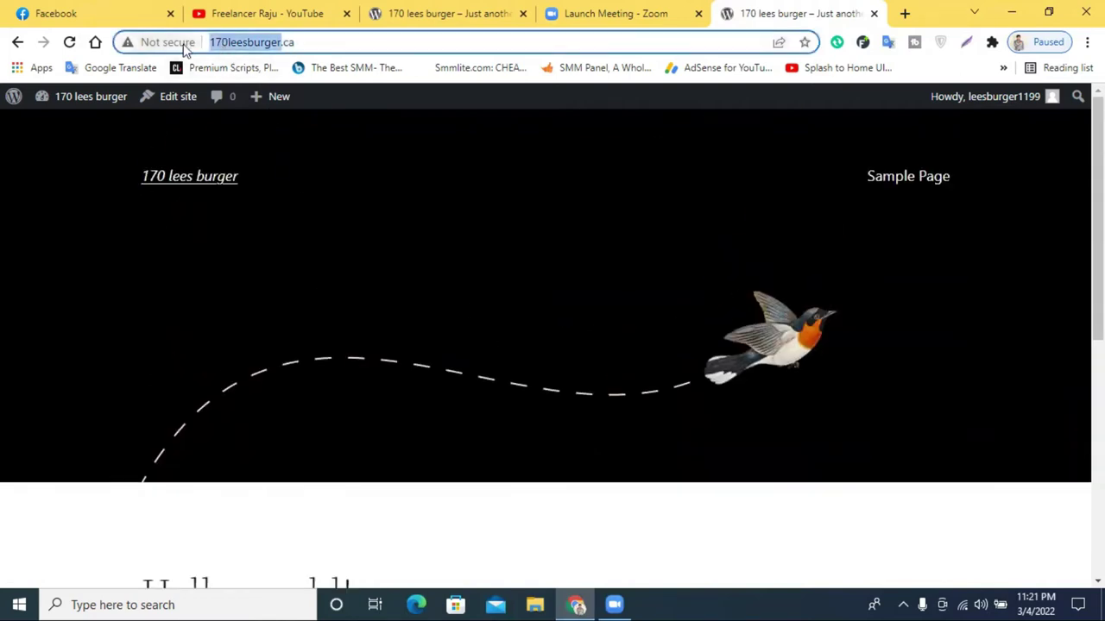
pyautogui.click(168, 45)
pyautogui.click(217, 41)
pyautogui.tripleClick(310, 41)
pyautogui.doubleClick(310, 42)
pyautogui.click(310, 41)
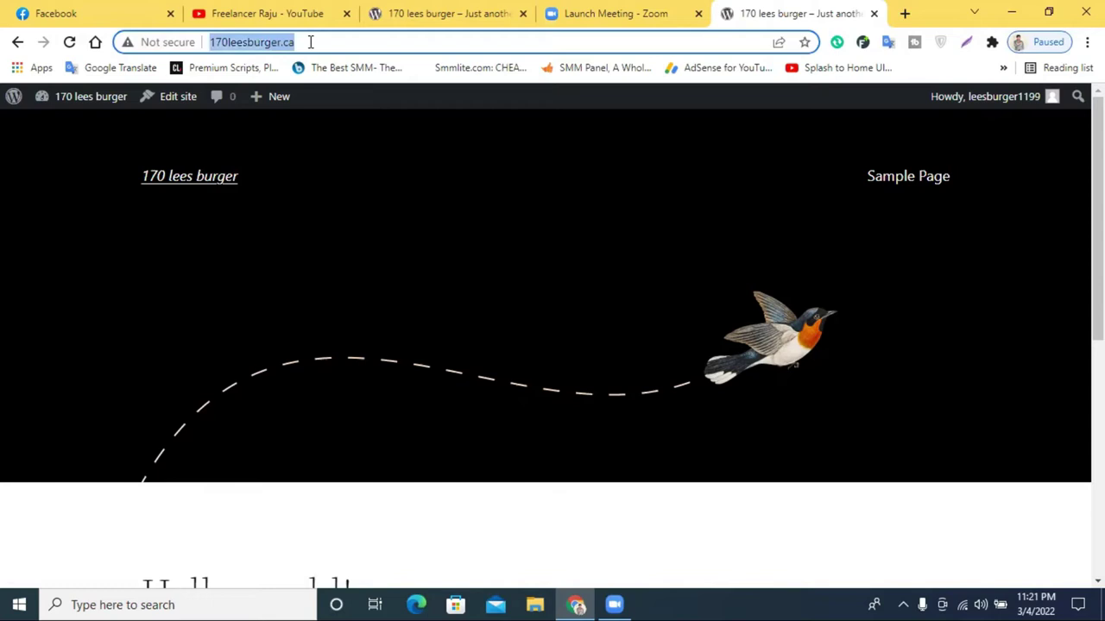
# Open the WordPress dashboard of the 170 lees burger site and look over its overview page.
pyautogui.moveTo(75, 103)
pyautogui.click(64, 126)
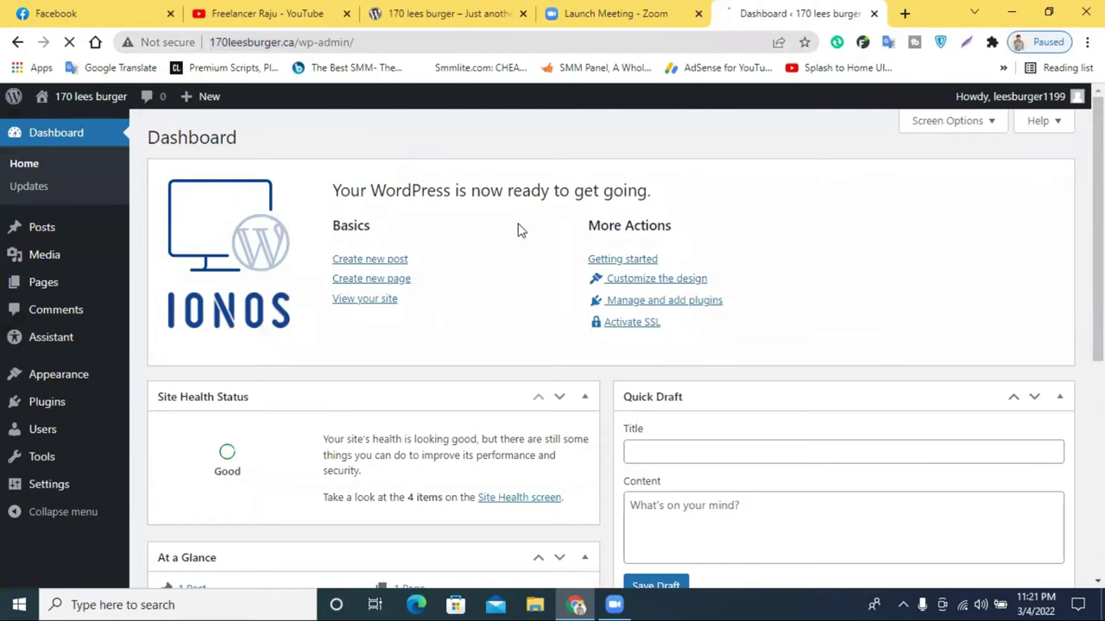
pyautogui.scroll(-2, 353, 204)
pyautogui.scroll(2, 353, 205)
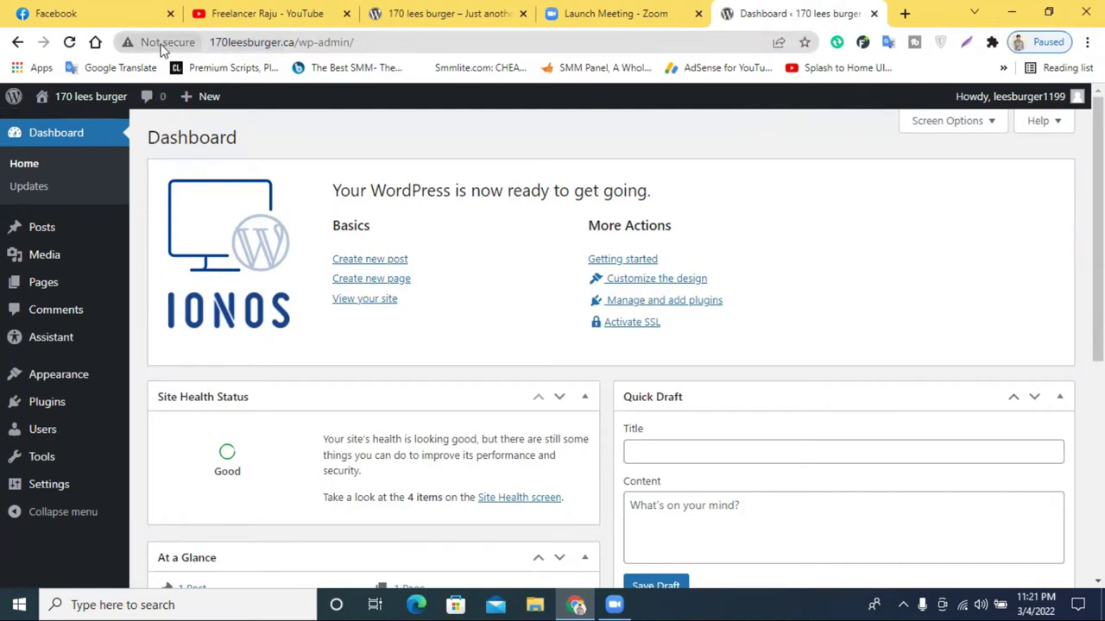
# Open the list of installed plugins and review which ones are on the site.
pyautogui.moveTo(47, 385)
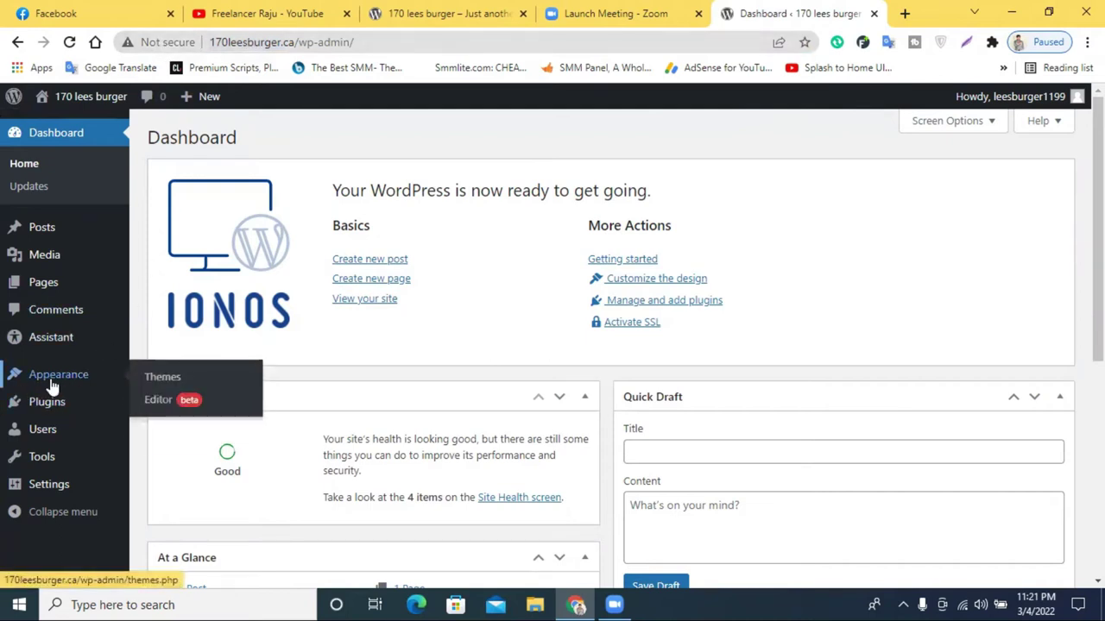
pyautogui.click(47, 403)
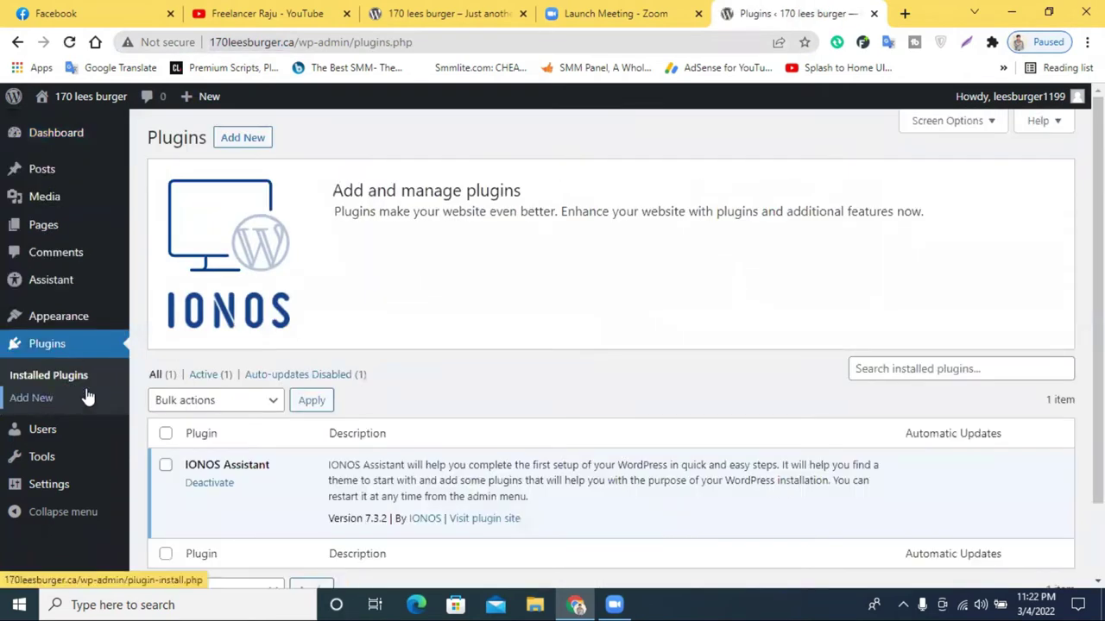
pyautogui.scroll(-1, 487, 373)
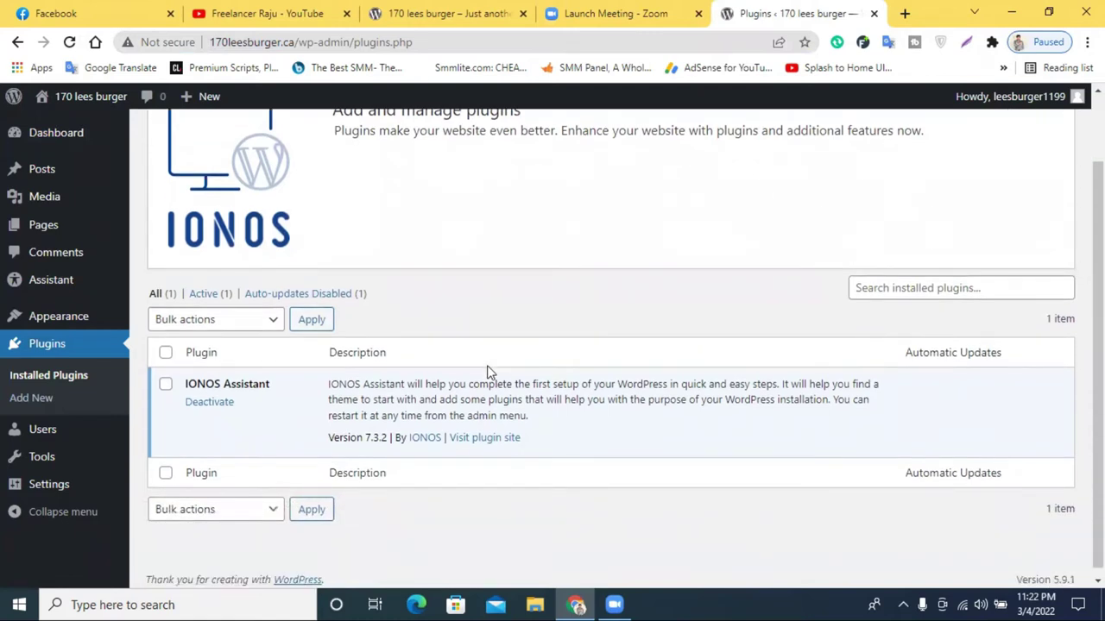
pyautogui.scroll(-1, 487, 373)
pyautogui.scroll(1, 180, 372)
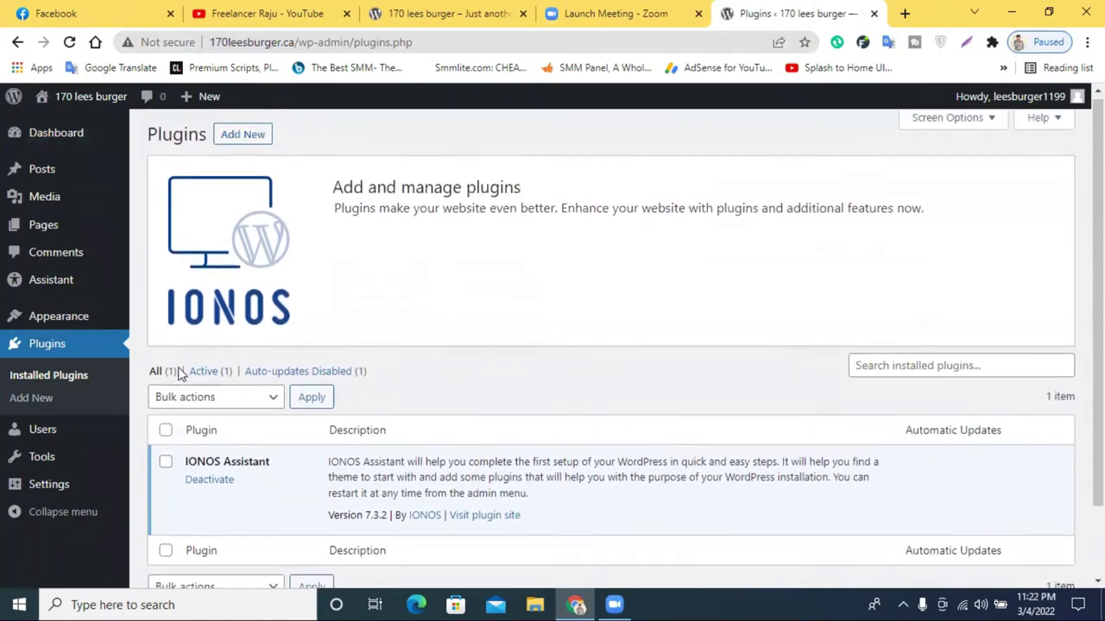
# Start adding a new plugin and search the plugin directory for "ssl".
pyautogui.click(242, 143)
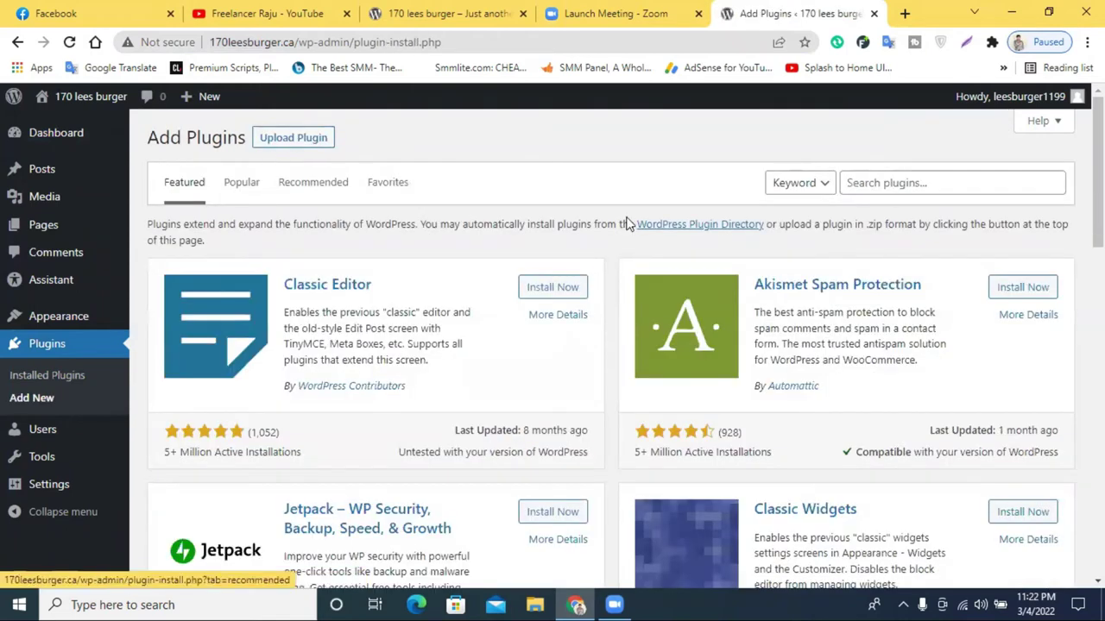
pyautogui.click(881, 182)
pyautogui.write('ss')
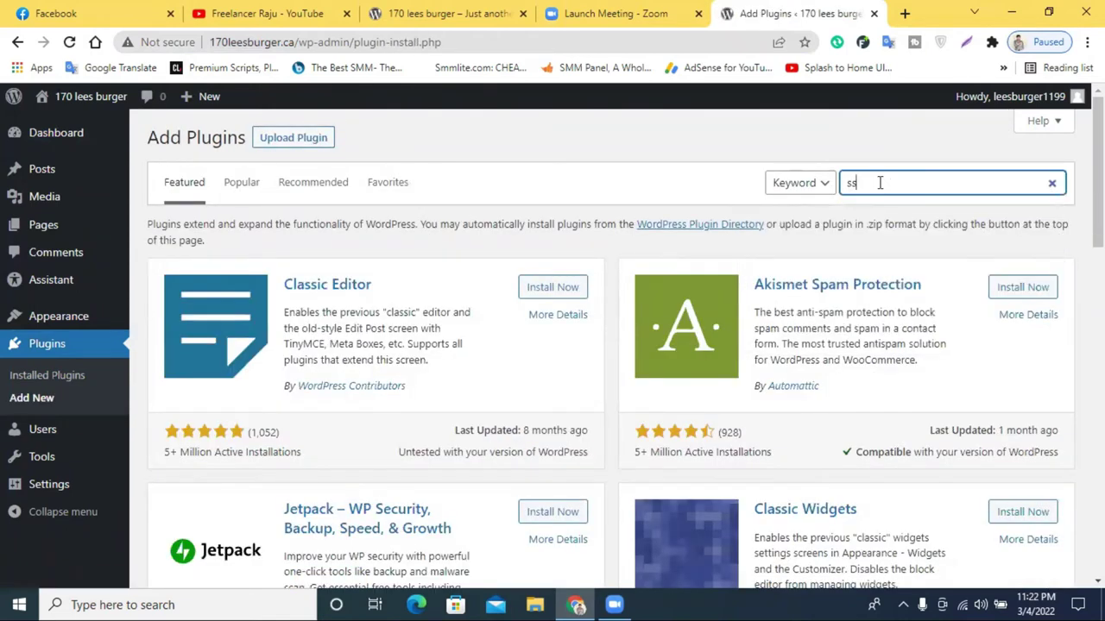
pyautogui.write('l')
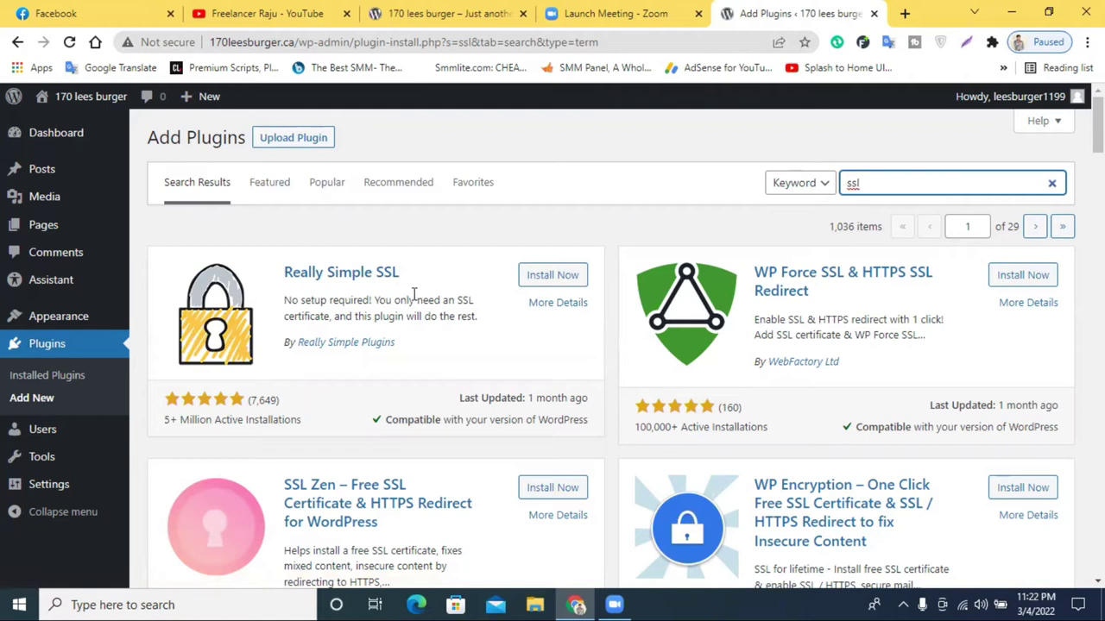
# Browse the SSL plugin search results to compare the available plugins.
pyautogui.scroll(-1, 390, 281)
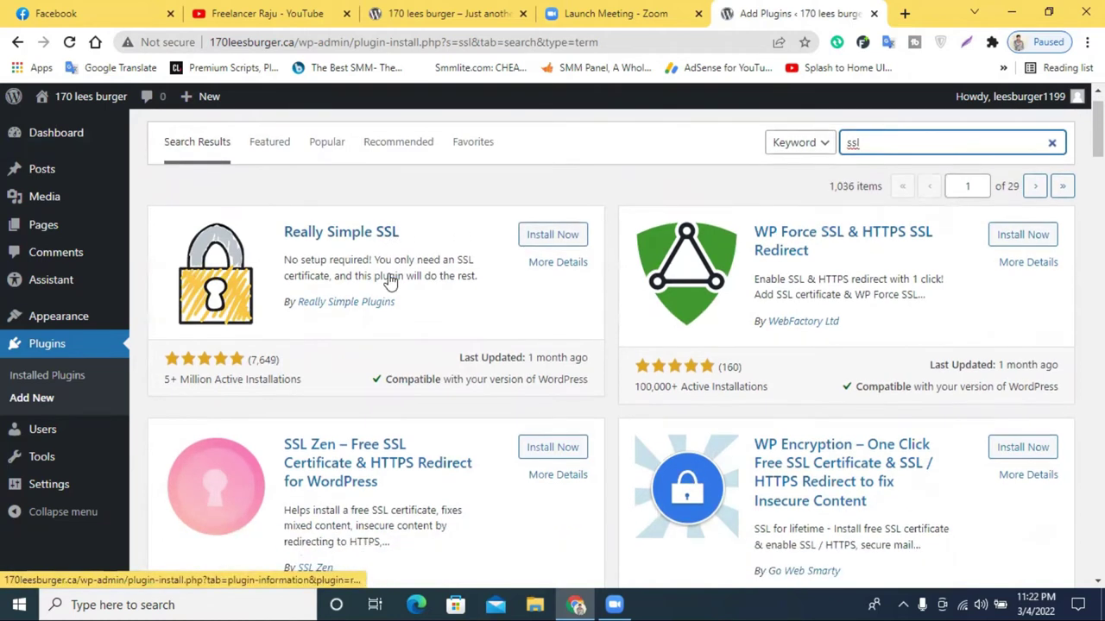
pyautogui.scroll(-1, 390, 281)
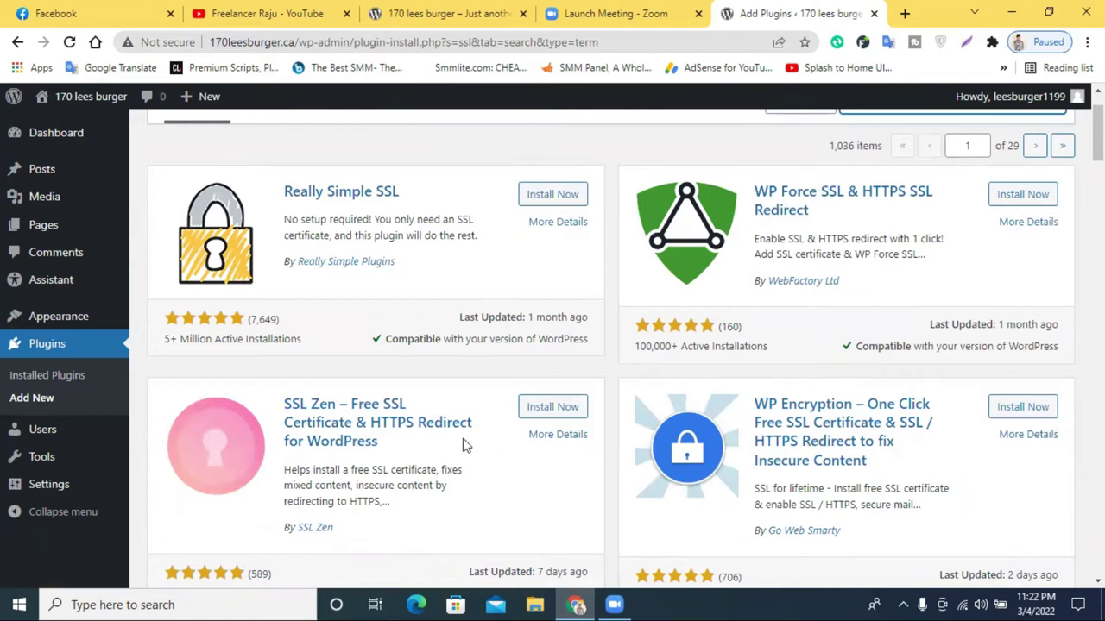
pyautogui.scroll(-2, 765, 331)
pyautogui.scroll(-20, 766, 331)
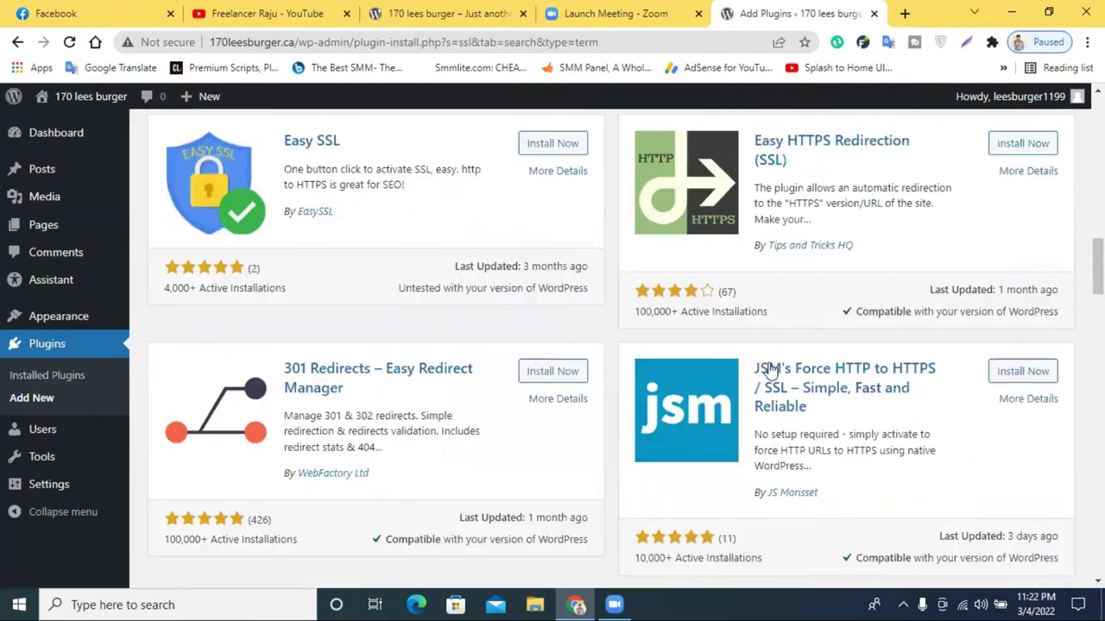
pyautogui.scroll(20, 766, 368)
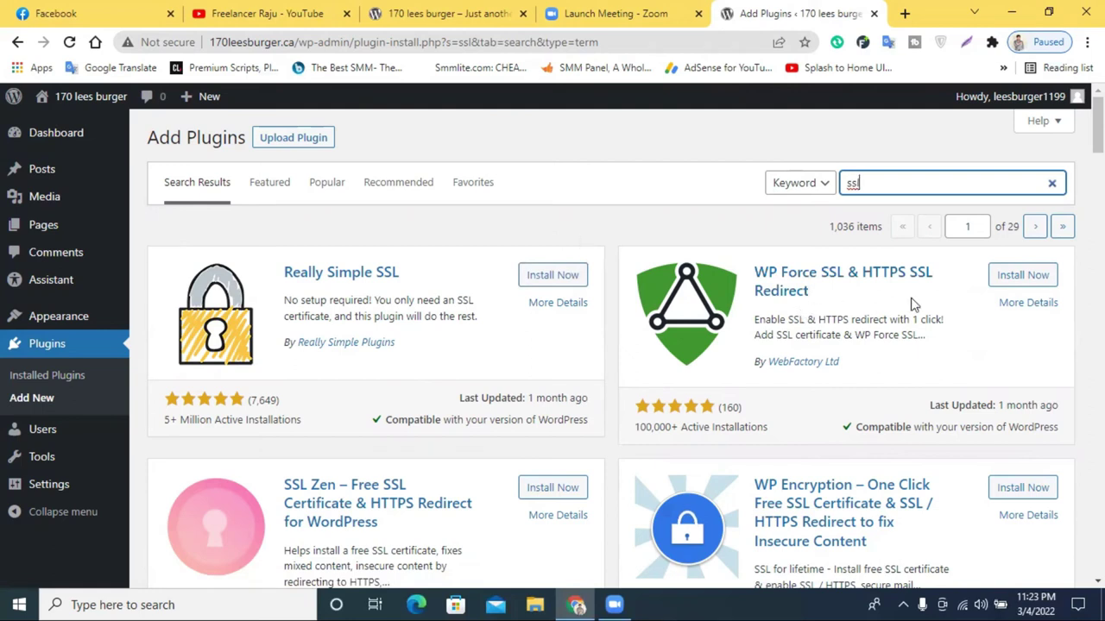
pyautogui.scroll(-1, 714, 394)
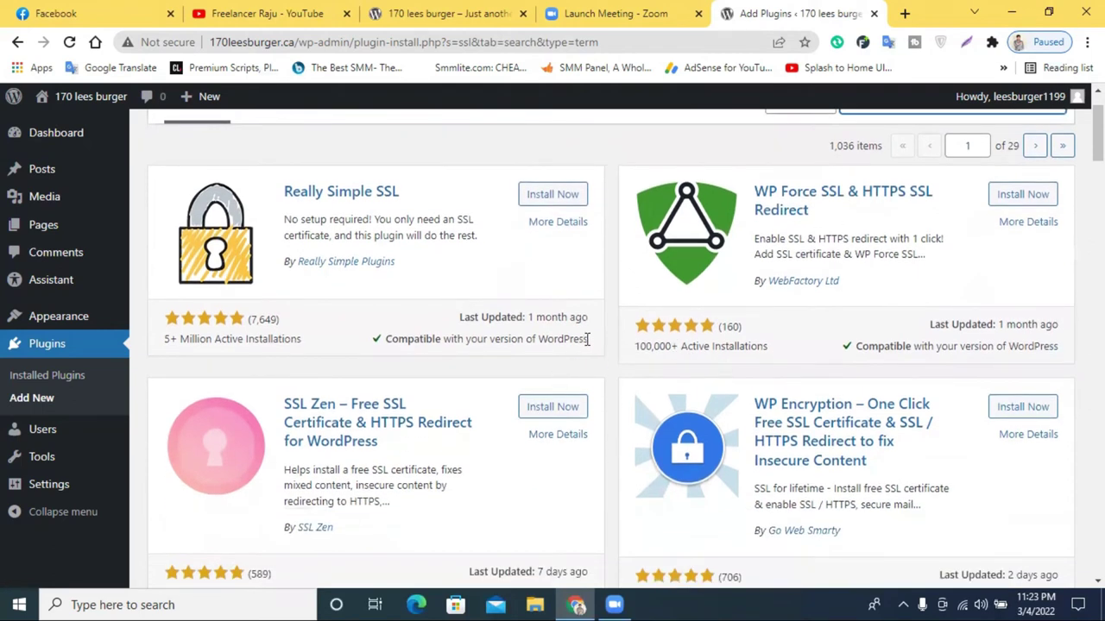
pyautogui.scroll(1, 431, 345)
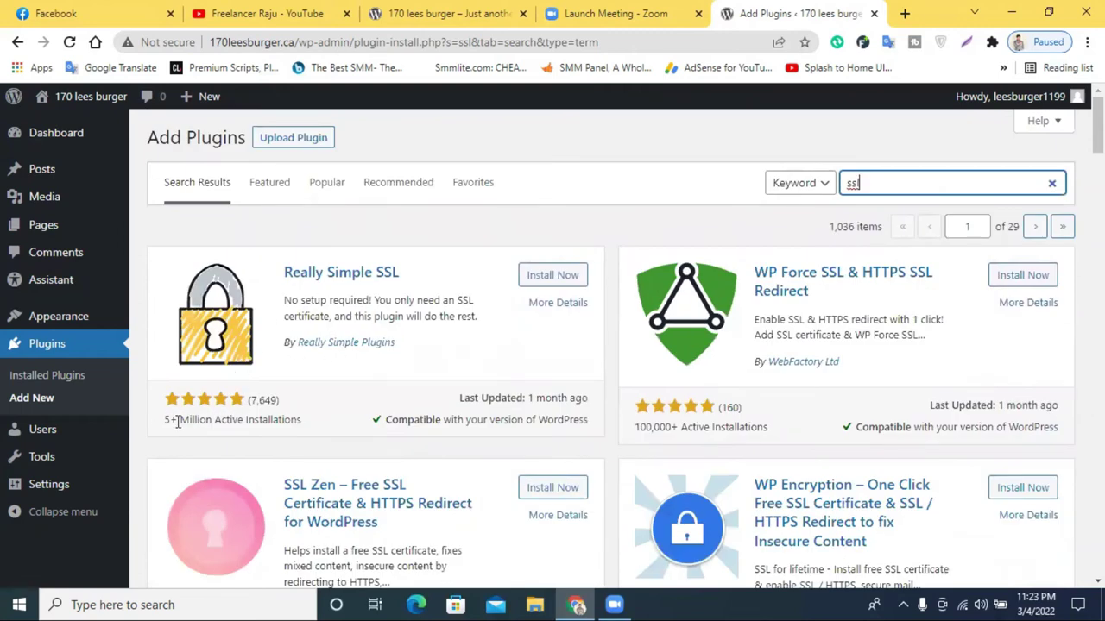
# Check the active installations and number of ratings of the Really Simple SSL plugin.
pyautogui.moveTo(164, 420); pyautogui.dragTo(302, 423)
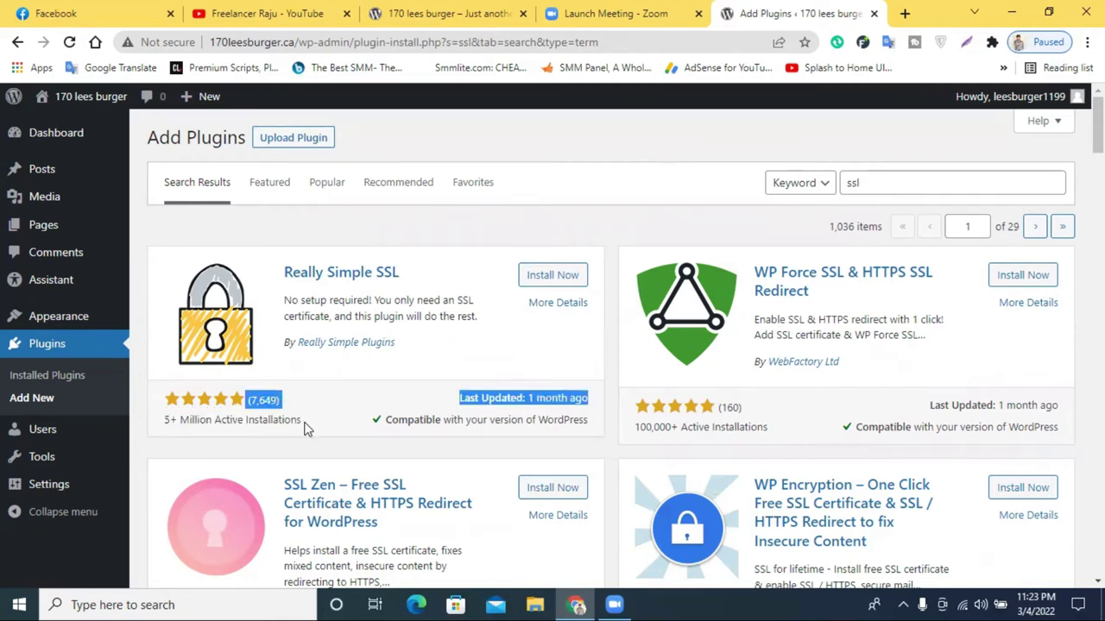
pyautogui.click(285, 431)
pyautogui.doubleClick(282, 421)
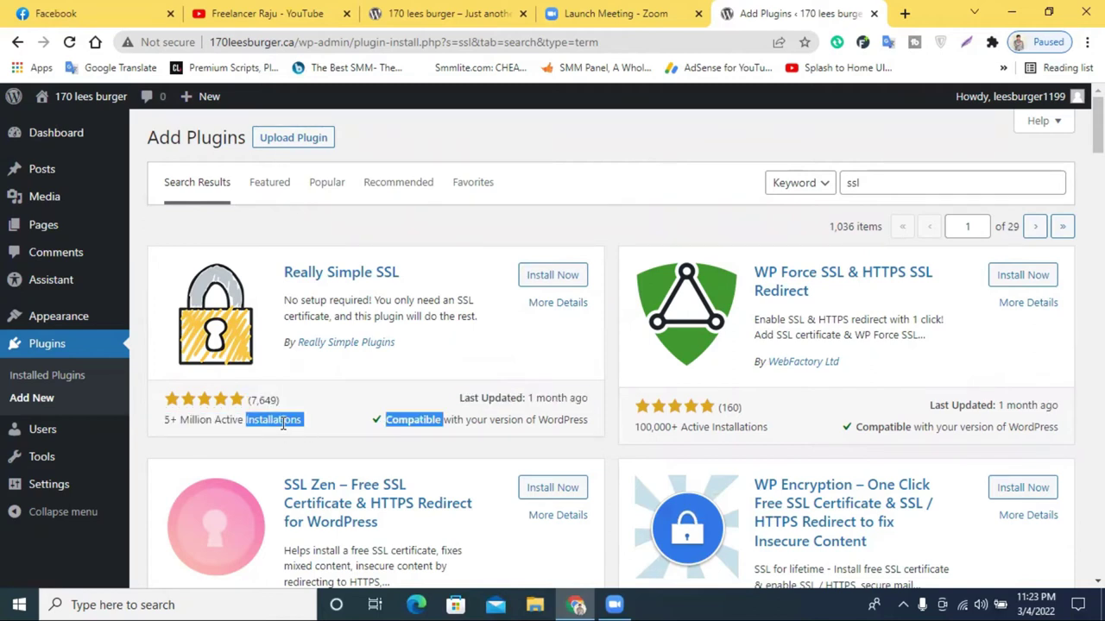
pyautogui.tripleClick(224, 421)
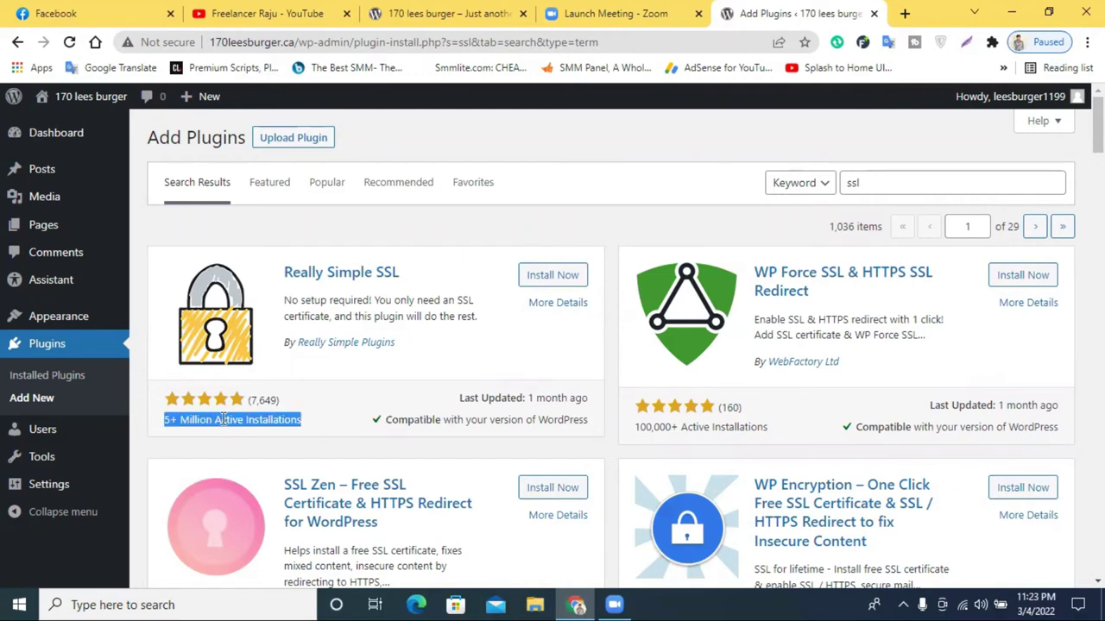
pyautogui.doubleClick(222, 420)
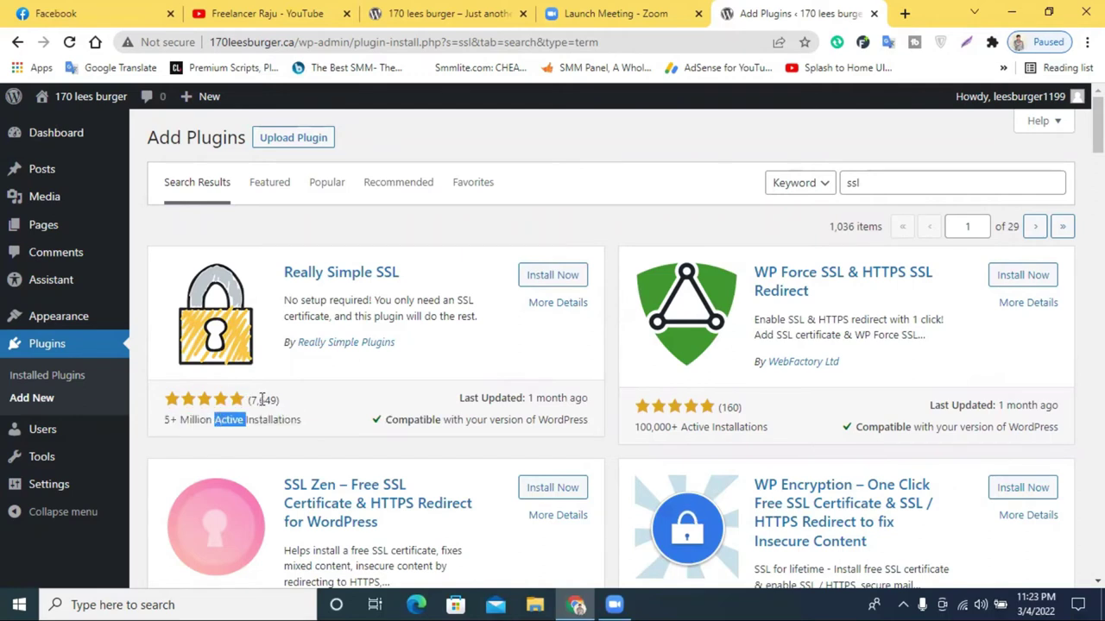
pyautogui.doubleClick(261, 399)
pyautogui.click(289, 406)
# Install and activate the Really Simple SSL plugin, checking the address of the already open home page meanwhile.
pyautogui.click(541, 283)
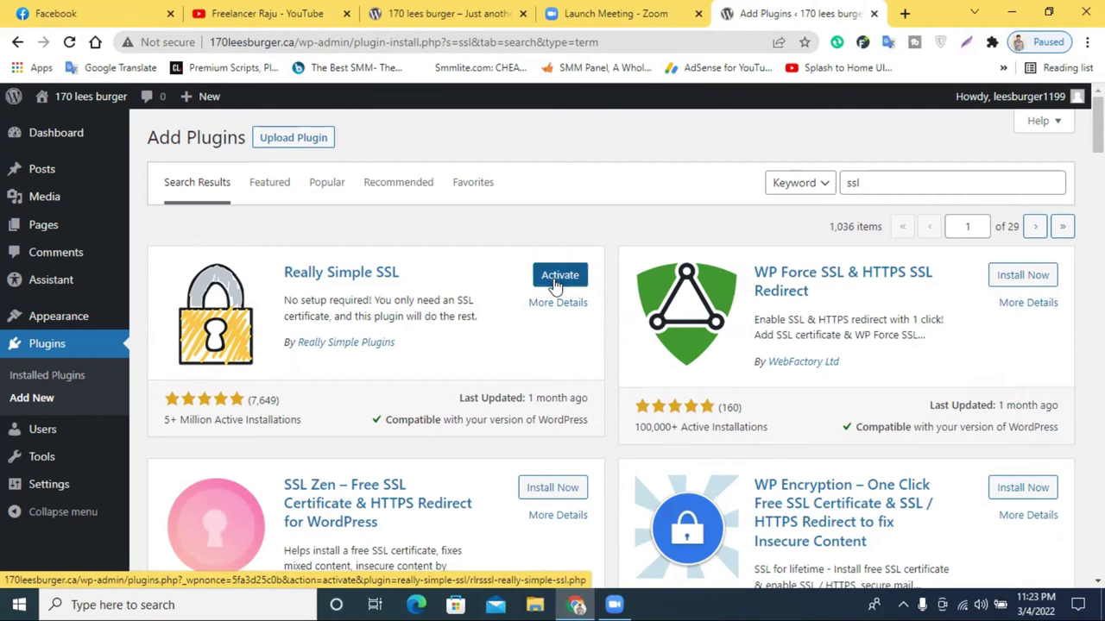
pyautogui.click(557, 285)
pyautogui.click(436, 13)
pyautogui.click(306, 41)
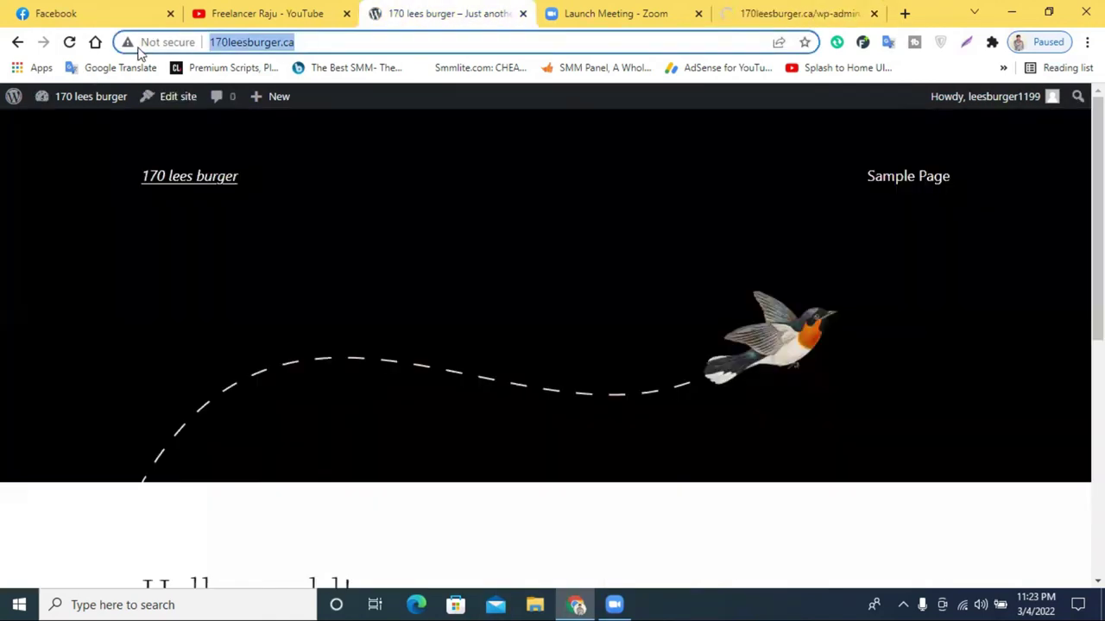
pyautogui.click(744, 12)
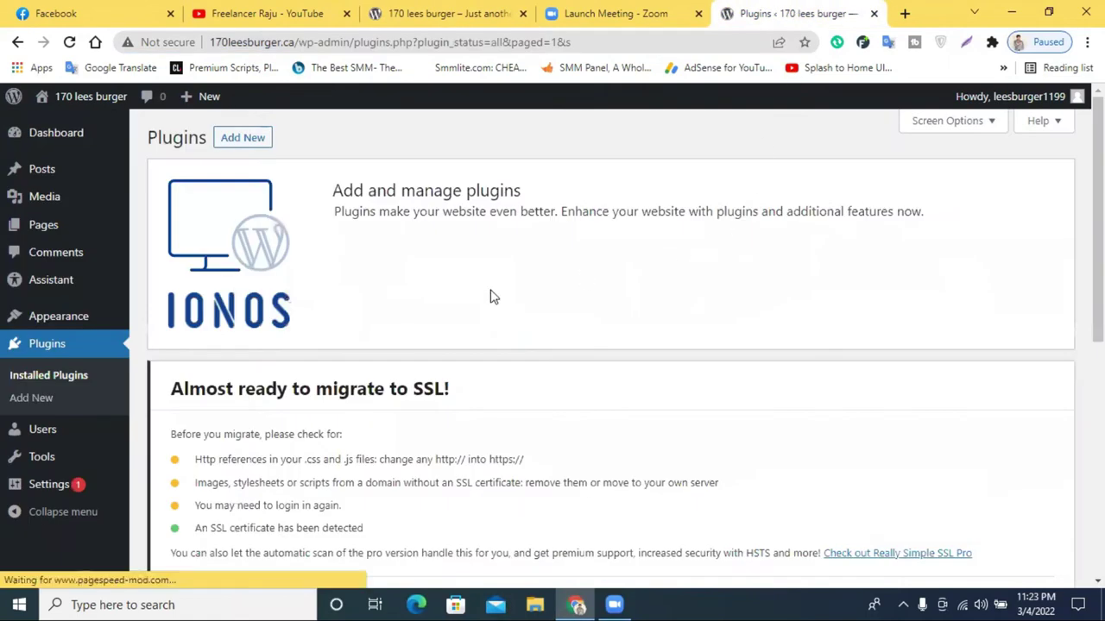
# Activate SSL for the site from the plugin's migration notice and log back in with the saved credentials.
pyautogui.scroll(-5, 479, 298)
pyautogui.scroll(2, 479, 297)
pyautogui.scroll(-2, 481, 301)
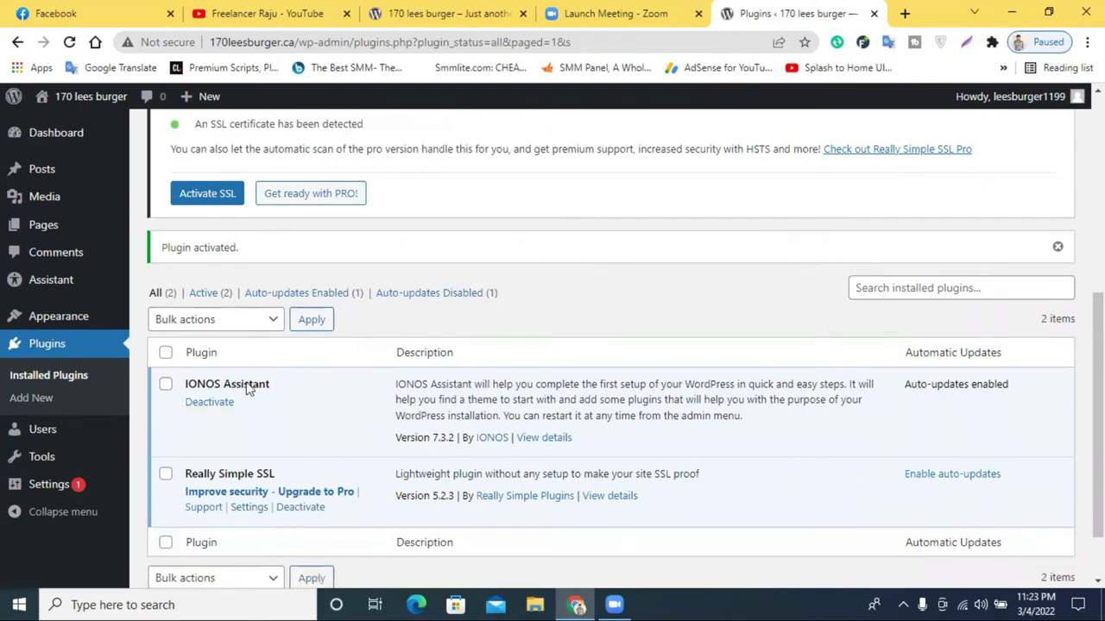
pyautogui.scroll(2, 433, 273)
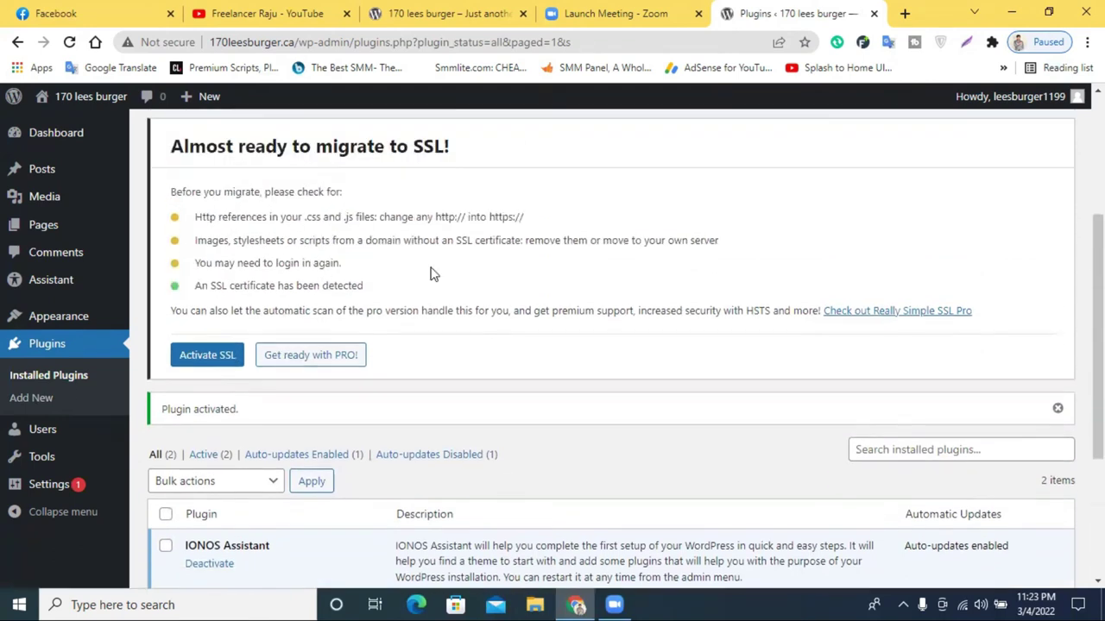
pyautogui.click(207, 361)
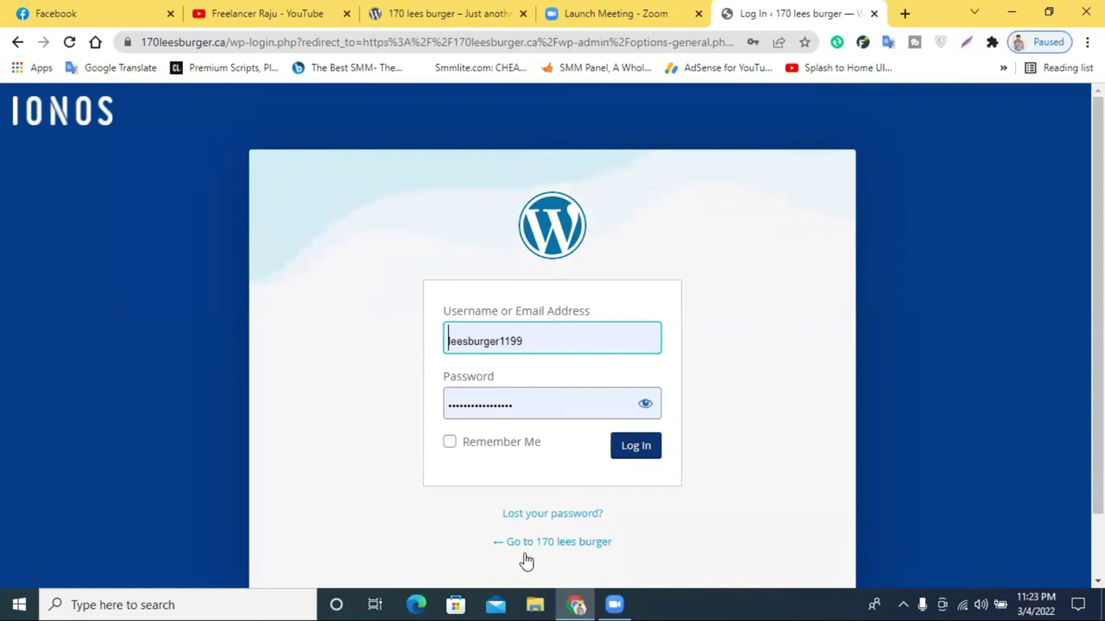
pyautogui.click(635, 456)
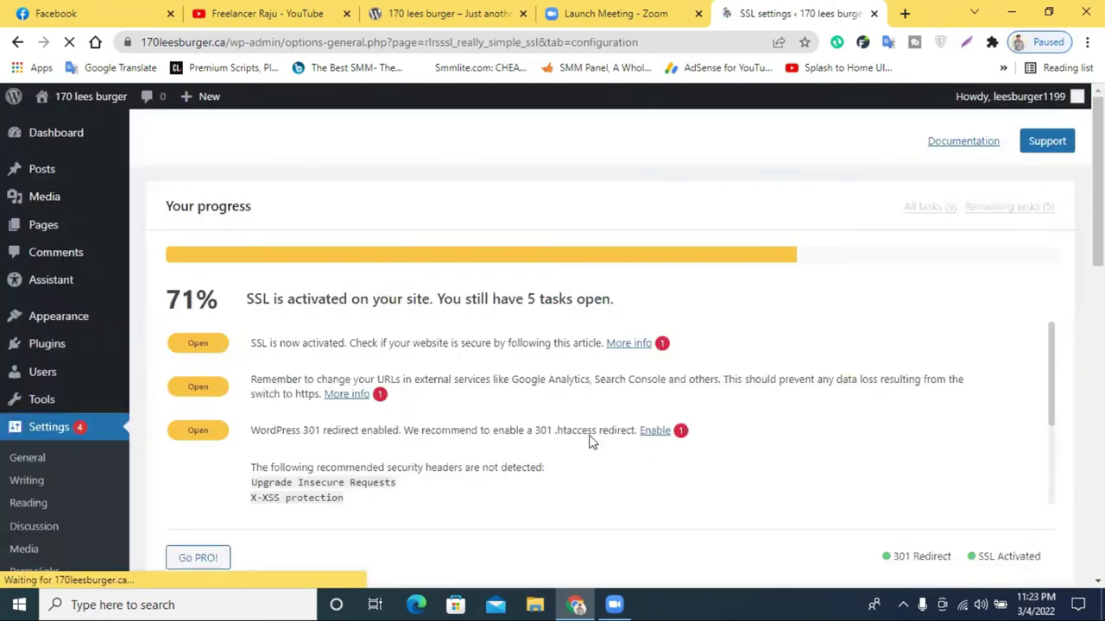
pyautogui.scroll(-5, 409, 431)
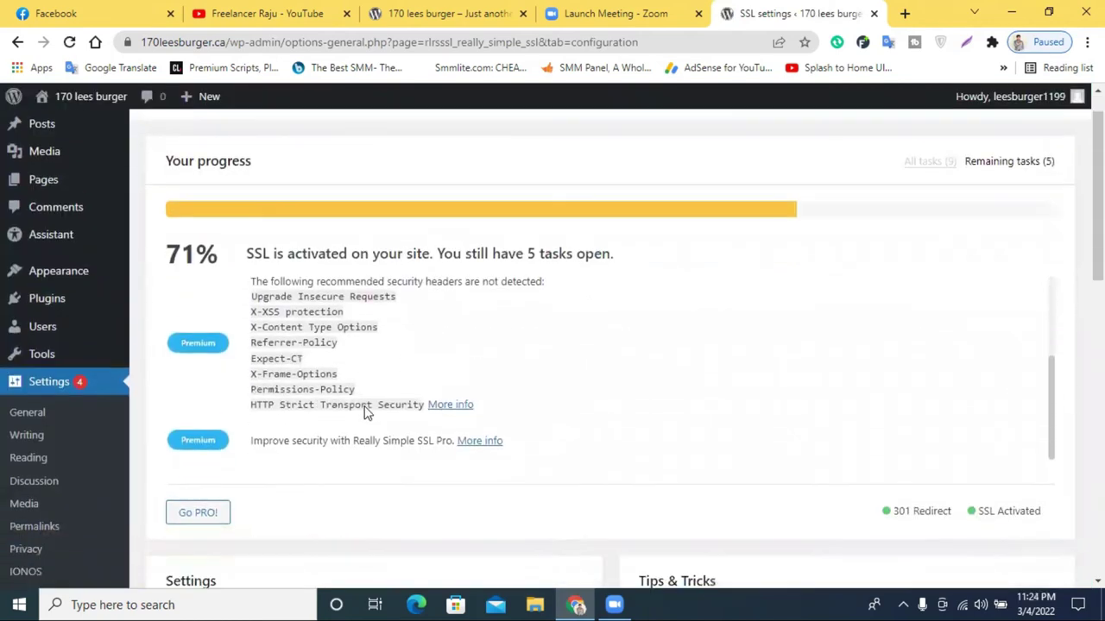
# Look through the Really Simple SSL settings page and check the progress percentage with its remaining tasks.
pyautogui.scroll(-8, 417, 403)
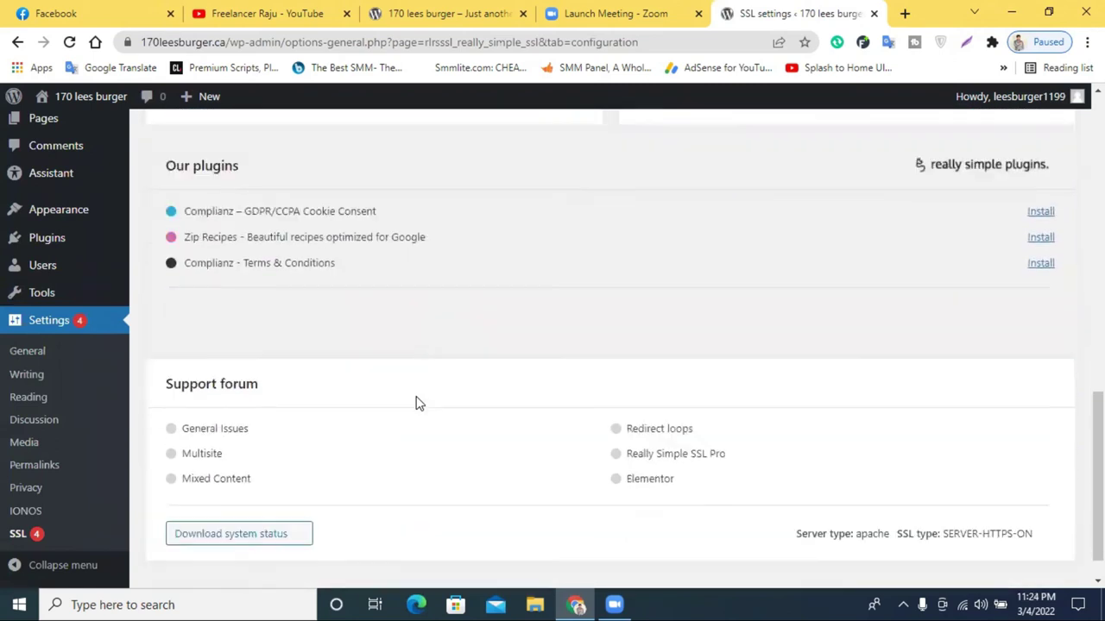
pyautogui.scroll(12, 417, 403)
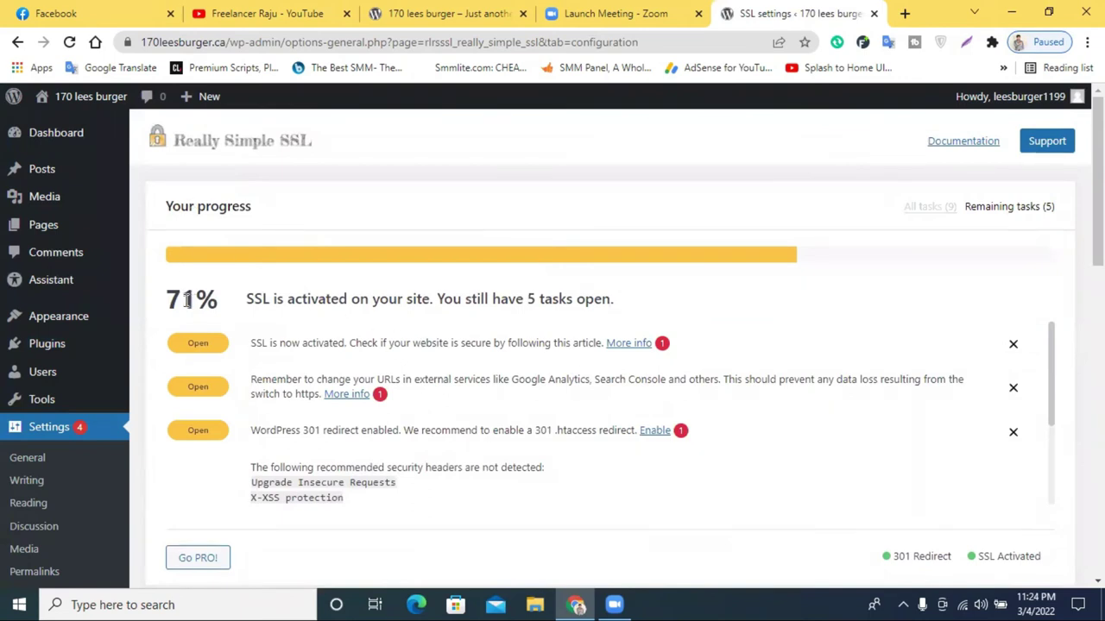
pyautogui.moveTo(189, 300); pyautogui.dragTo(167, 297)
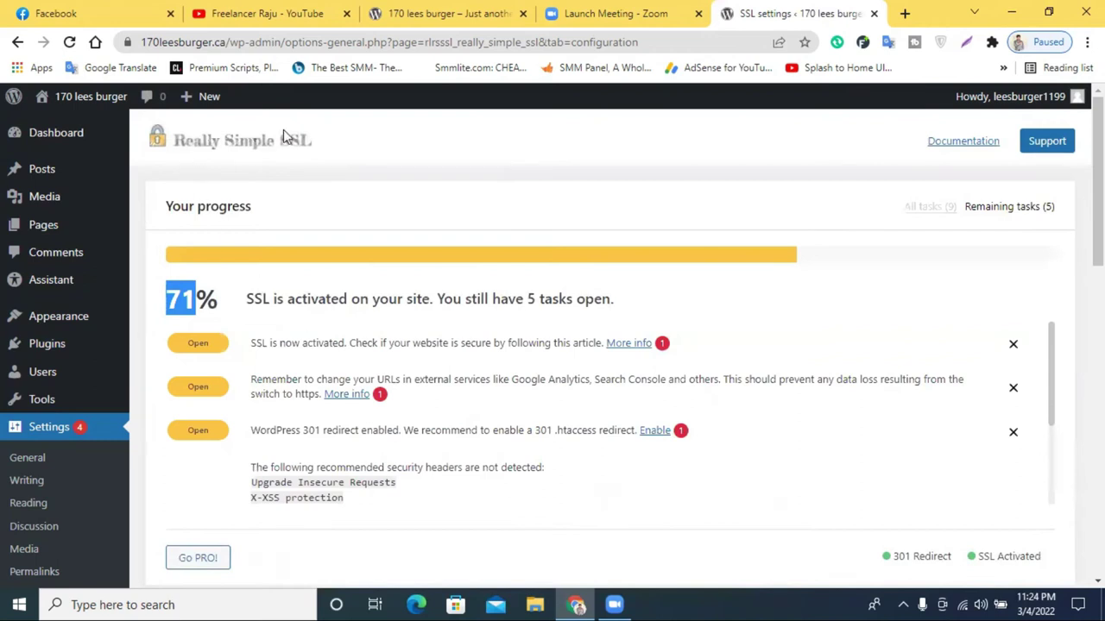
# Reload the SSL settings page and the site's already open home page.
pyautogui.click(479, 12)
pyautogui.click(787, 10)
pyautogui.click(70, 42)
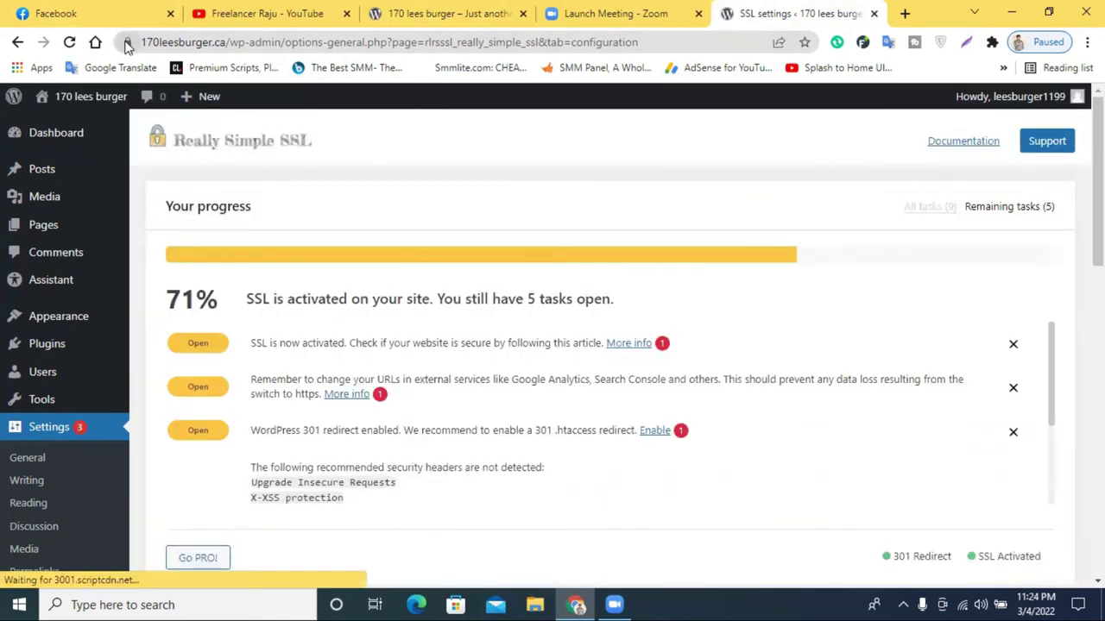
pyautogui.click(504, 13)
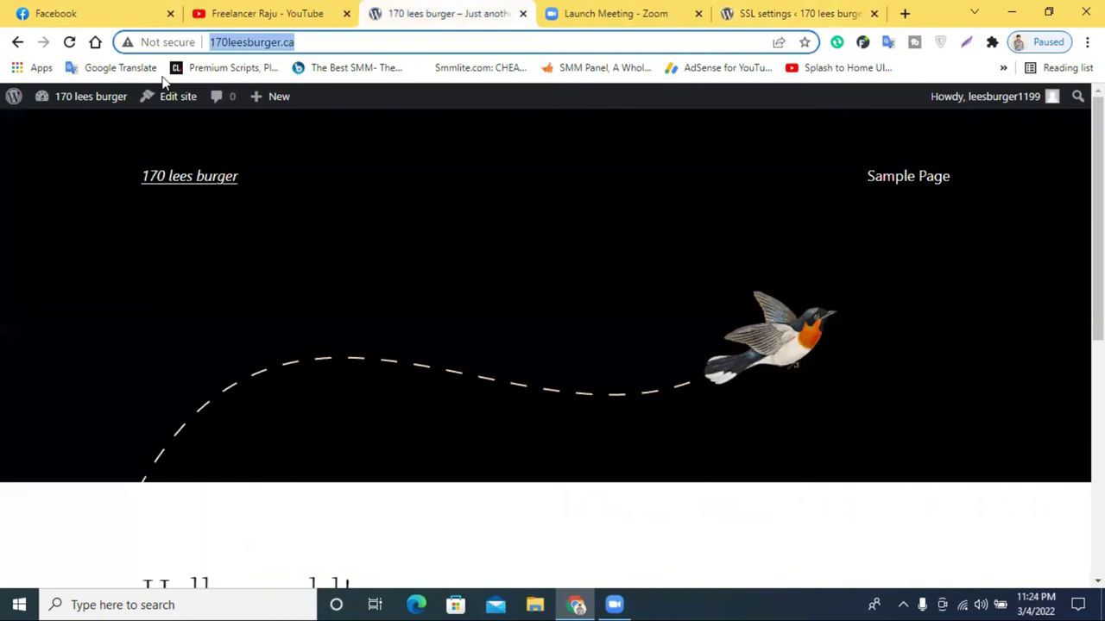
pyautogui.click(73, 43)
pyautogui.click(73, 43)
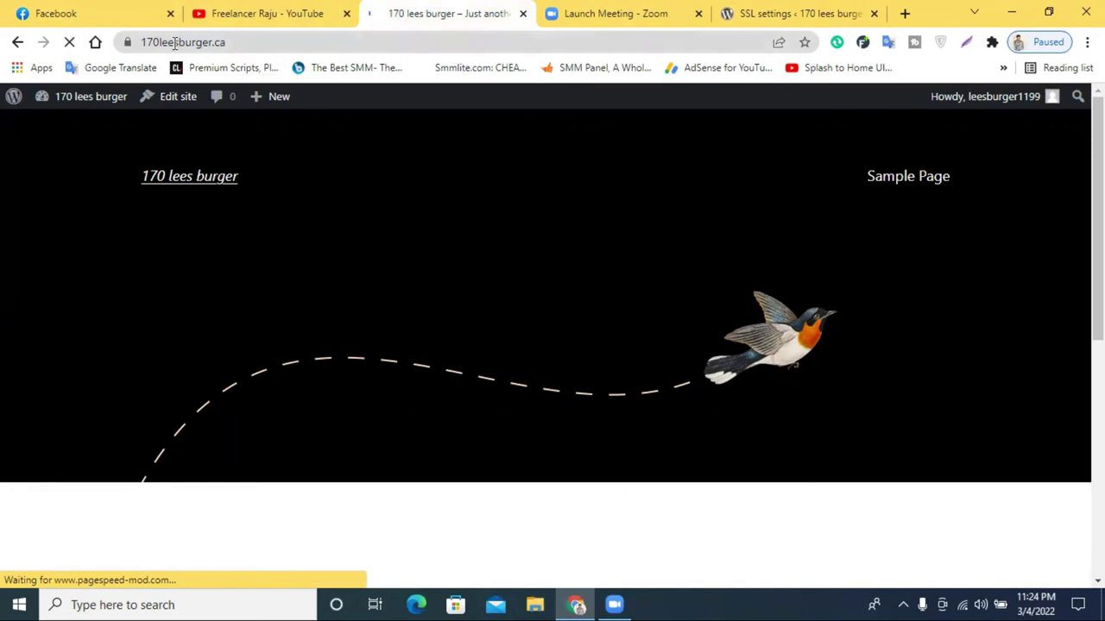
pyautogui.click(175, 43)
pyautogui.hotkey('ctrl', 'c')
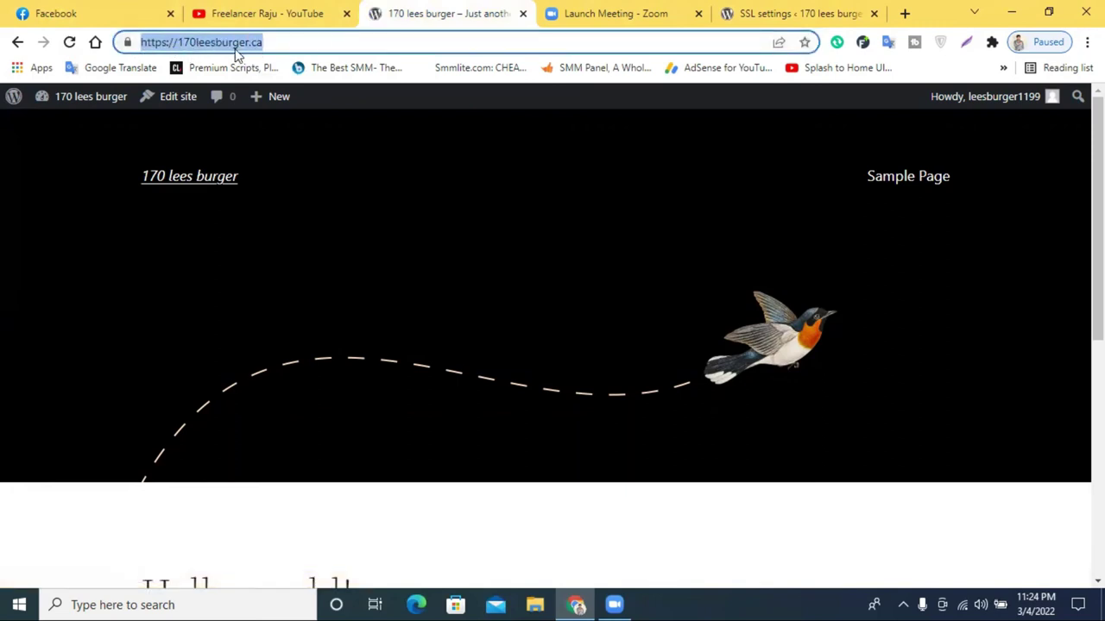
pyautogui.rightClick(214, 51)
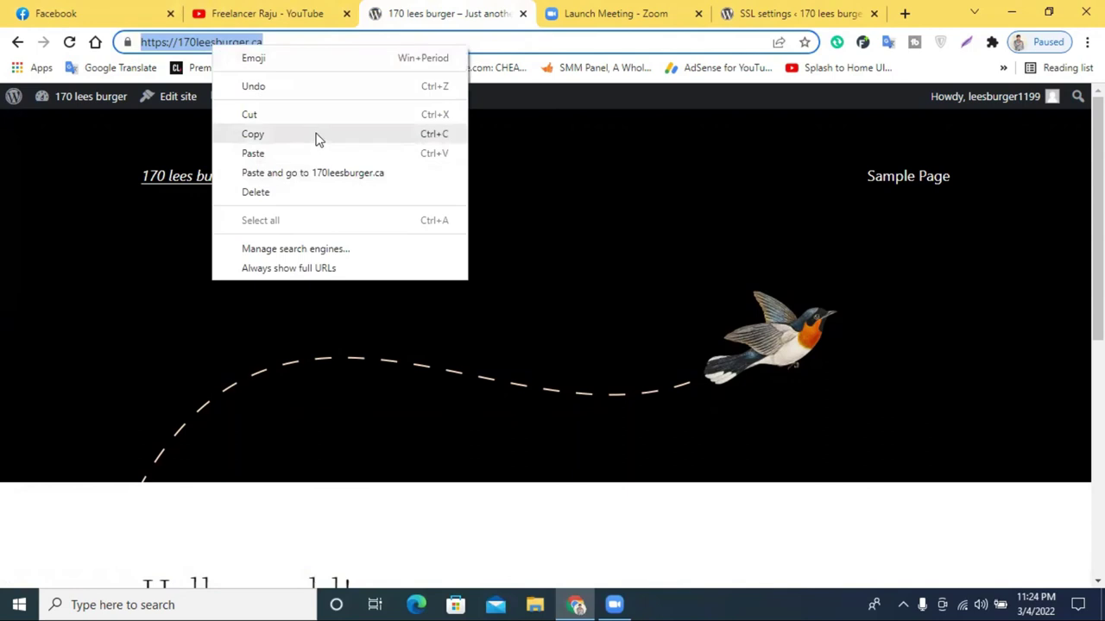
pyautogui.click(319, 141)
pyautogui.click(1087, 42)
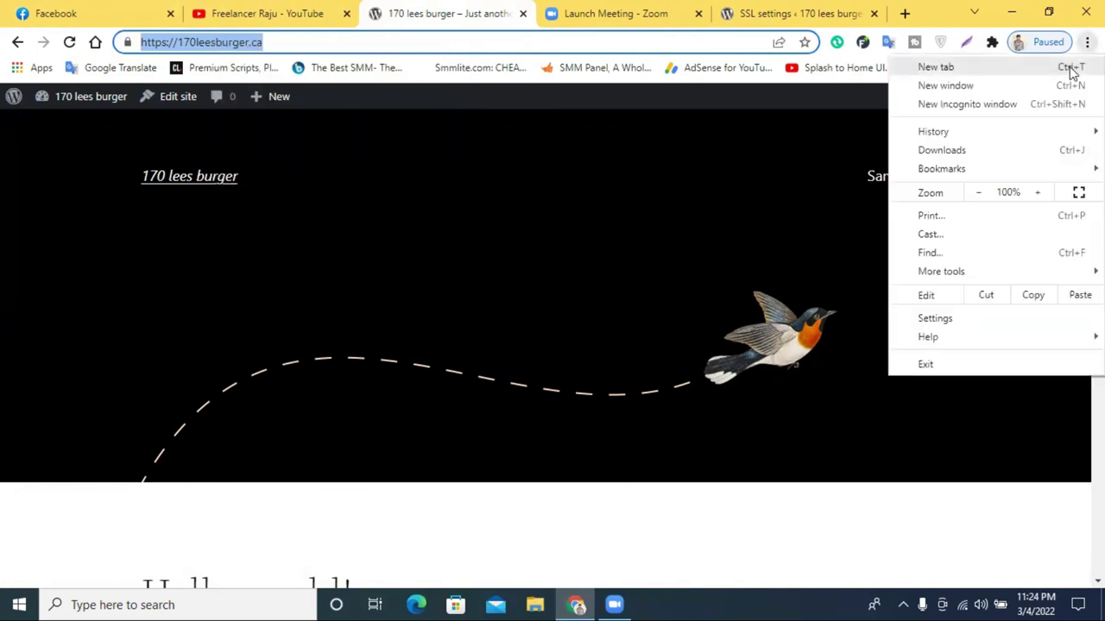
pyautogui.click(1003, 101)
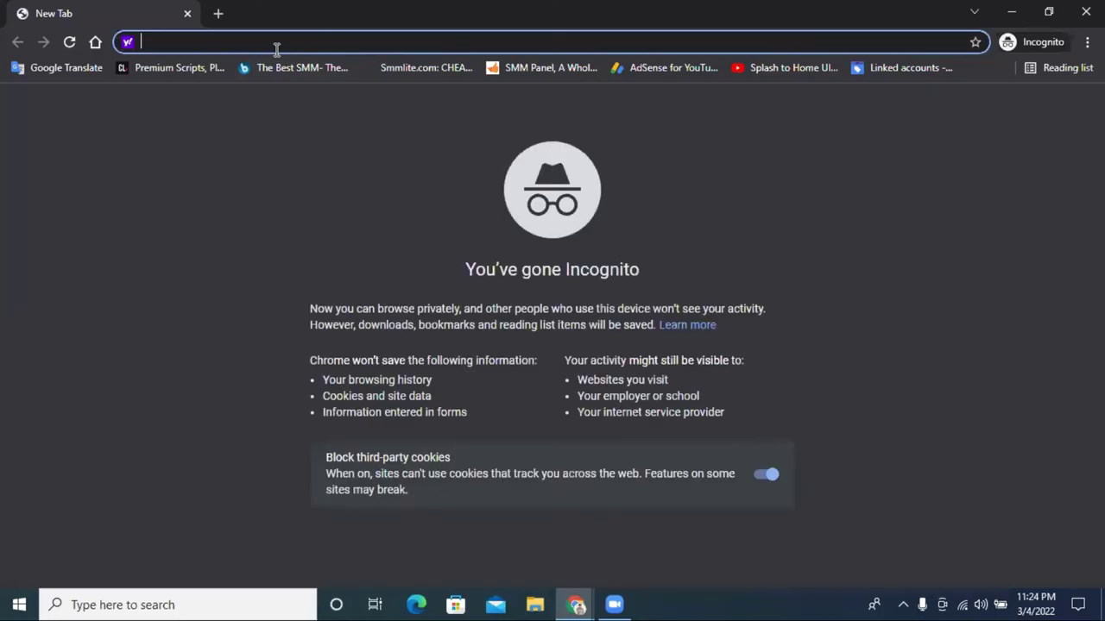
pyautogui.hotkey('ctrl', 'v')
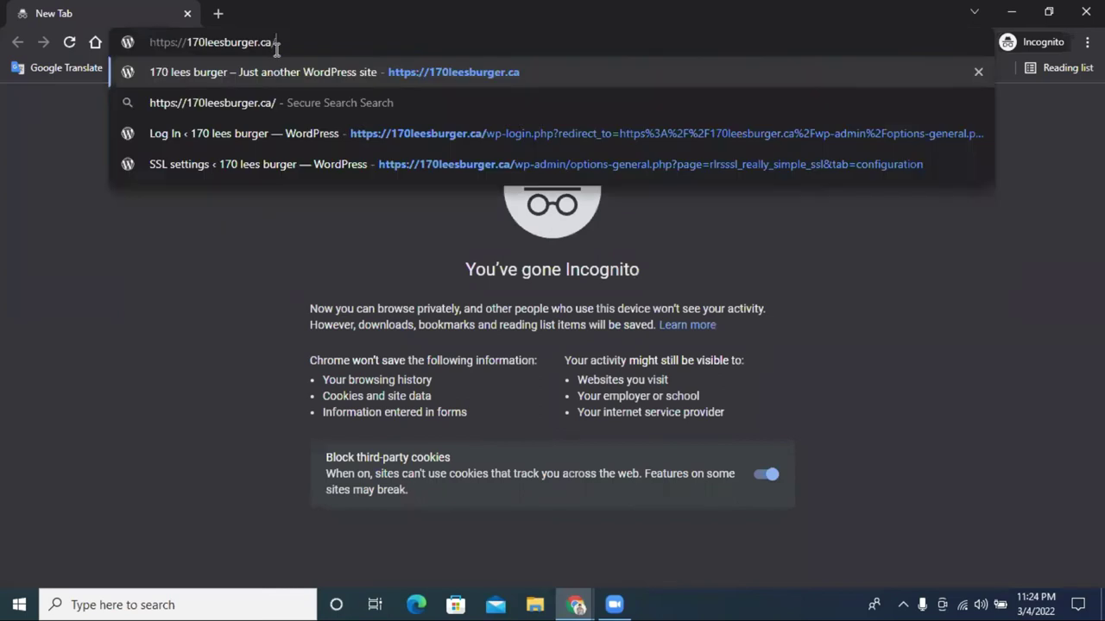
pyautogui.click(431, 75)
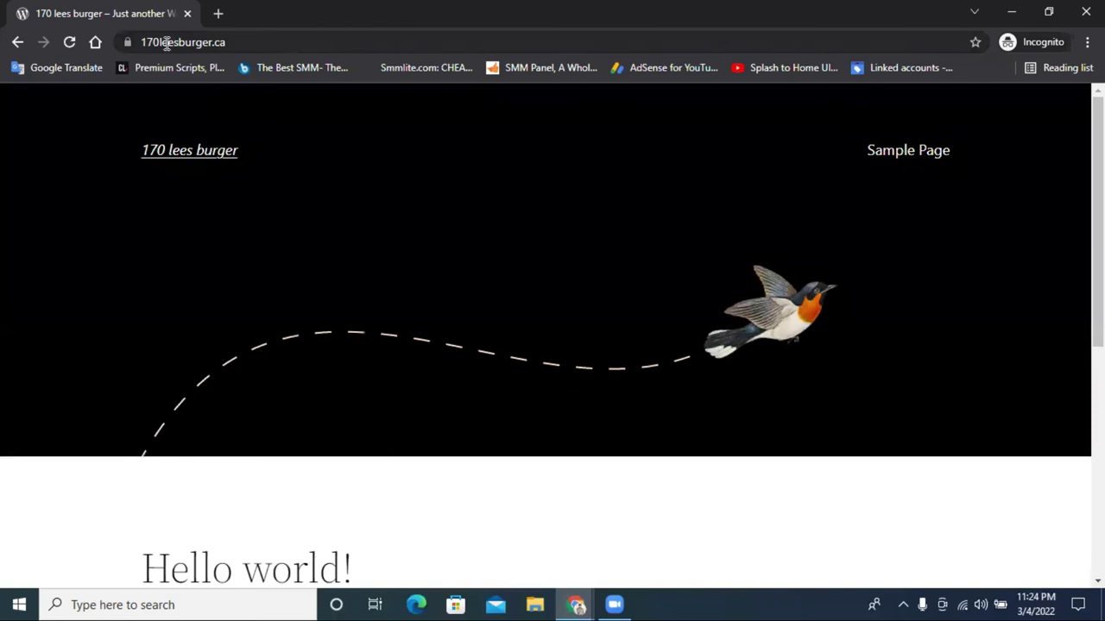
# Check the site's full address in the Incognito window, close that window and glance over the home page.
pyautogui.click(273, 46)
pyautogui.doubleClick(270, 45)
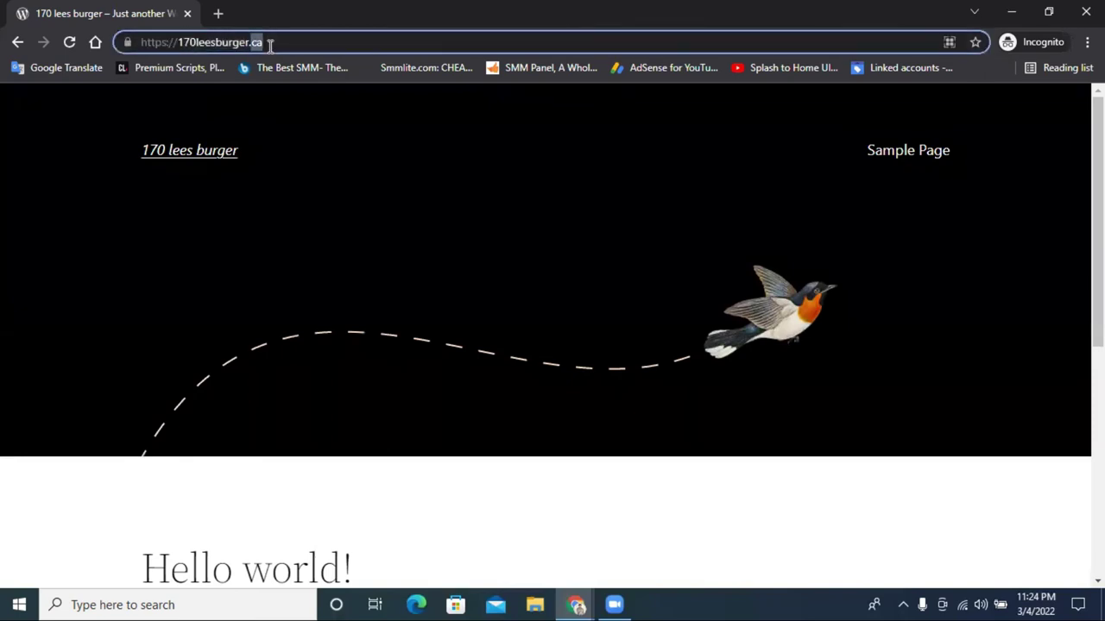
pyautogui.click(270, 46)
pyautogui.click(19, 42)
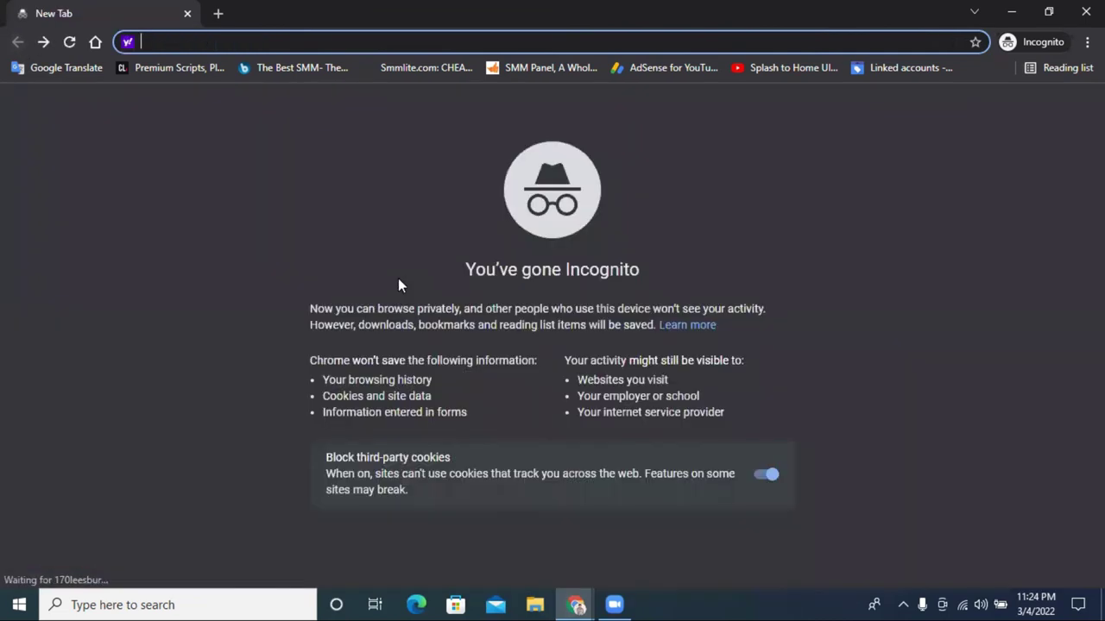
pyautogui.click(1085, 11)
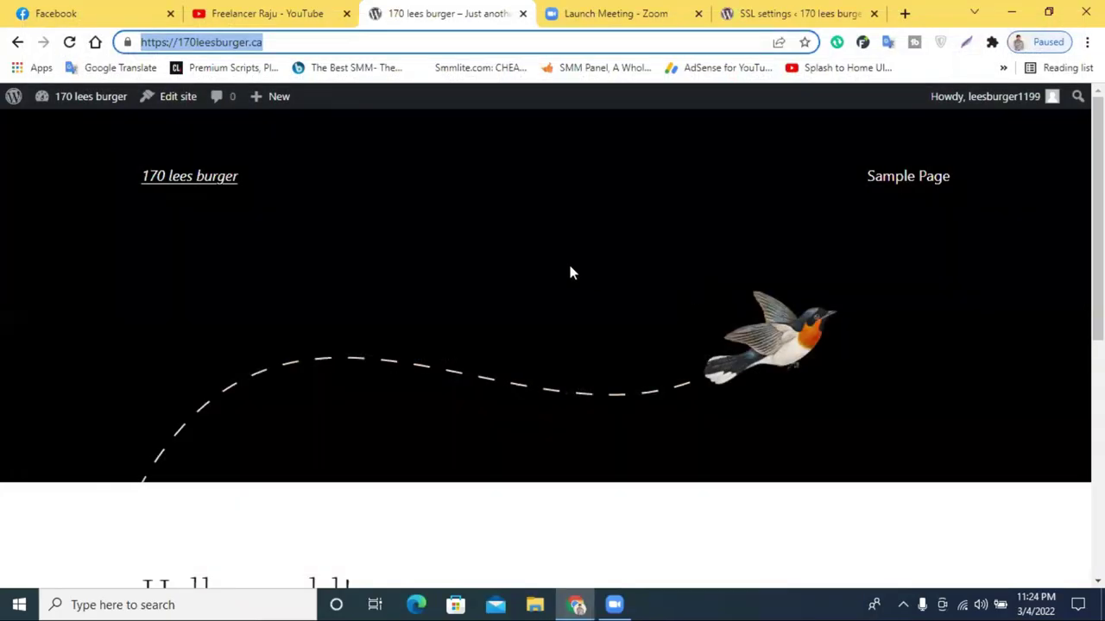
pyautogui.scroll(-3, 518, 268)
pyautogui.scroll(3, 532, 295)
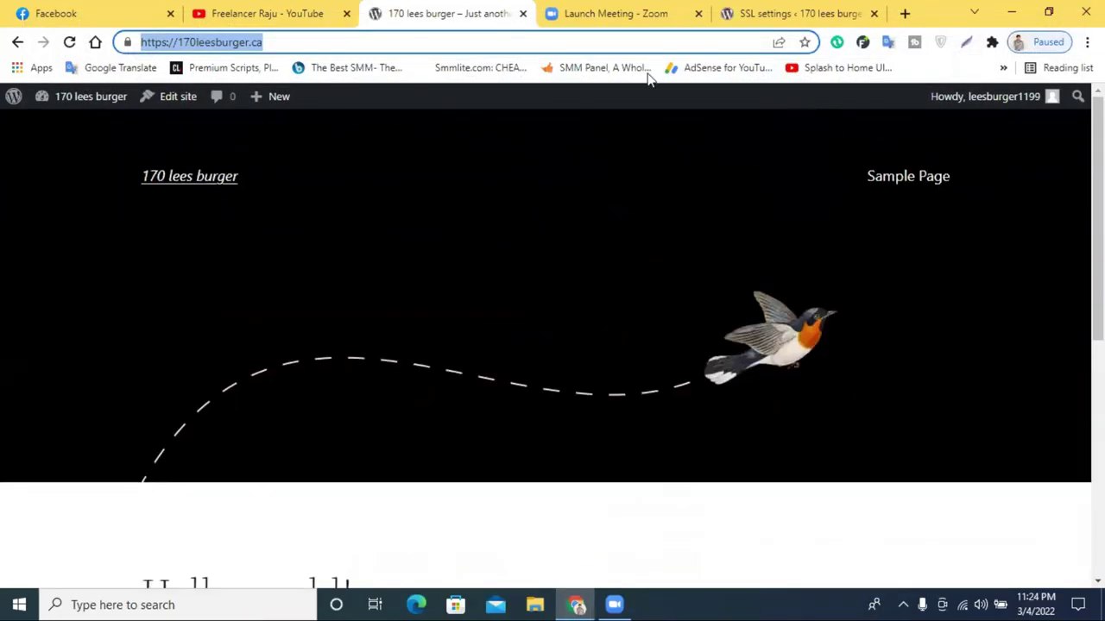
# Examine the open tasks, settings, tips and suggested plugins on the SSL settings page, and return to the site's home page.
pyautogui.click(748, 10)
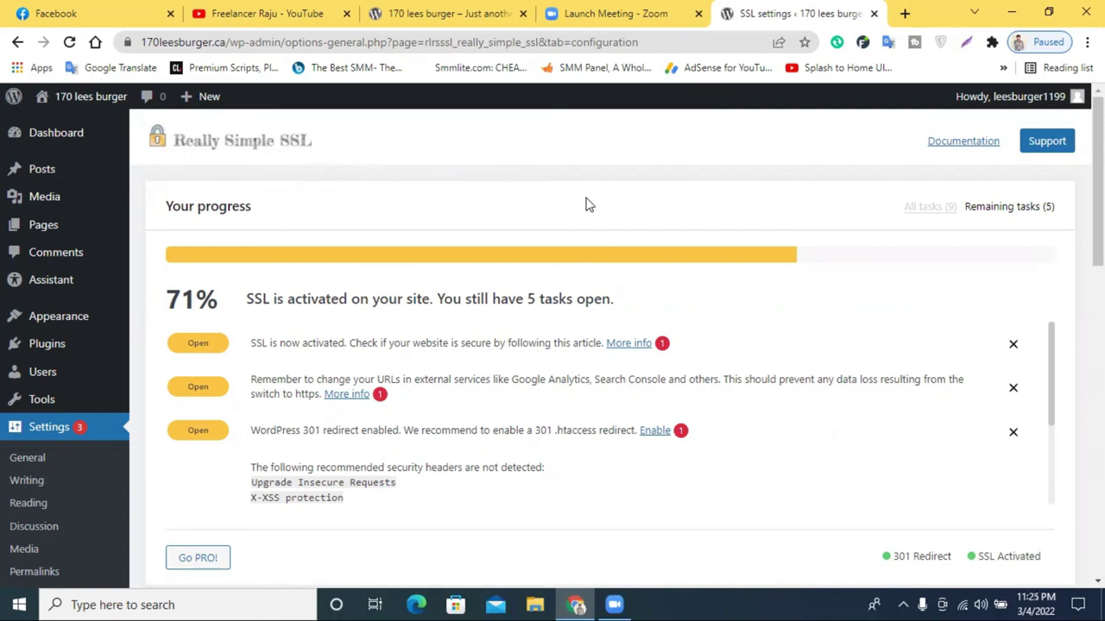
pyautogui.scroll(-2, 595, 208)
pyautogui.scroll(2, 597, 209)
pyautogui.scroll(-3, 513, 291)
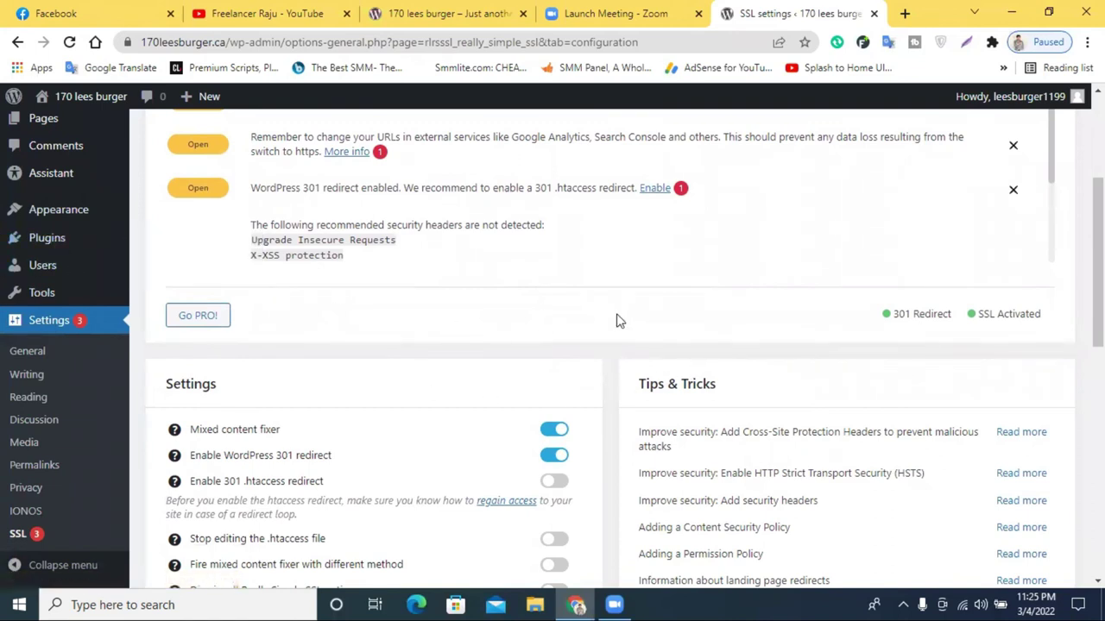
pyautogui.scroll(-5, 661, 377)
pyautogui.scroll(8, 661, 377)
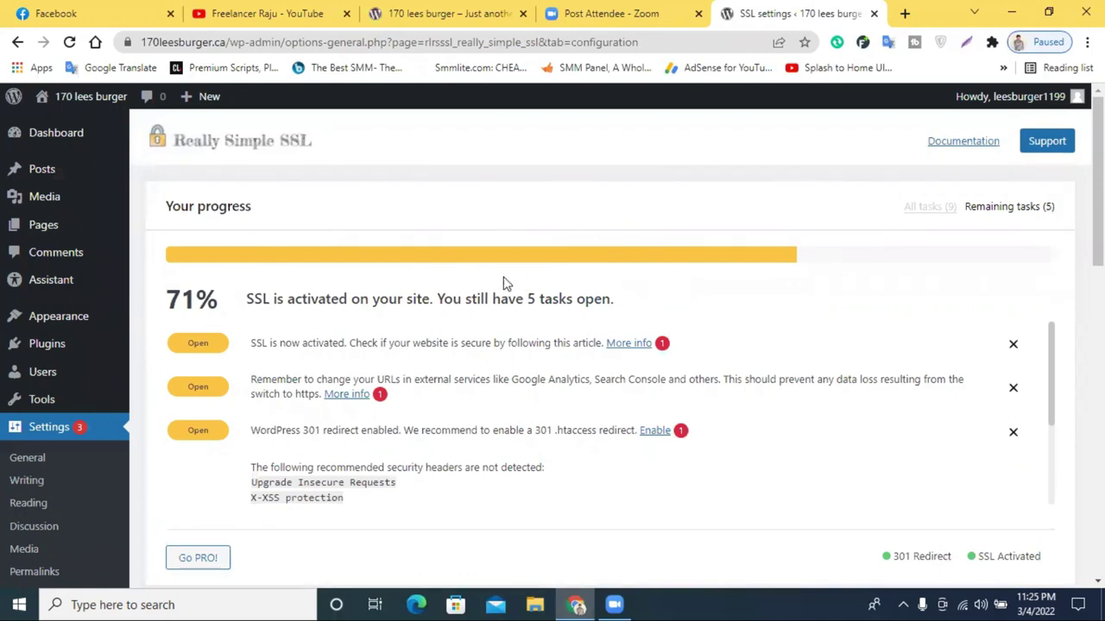
pyautogui.scroll(-3, 350, 302)
pyautogui.scroll(3, 352, 321)
pyautogui.scroll(-2, 356, 314)
pyautogui.scroll(2, 423, 306)
pyautogui.scroll(-2, 1038, 394)
pyautogui.scroll(-6, 647, 427)
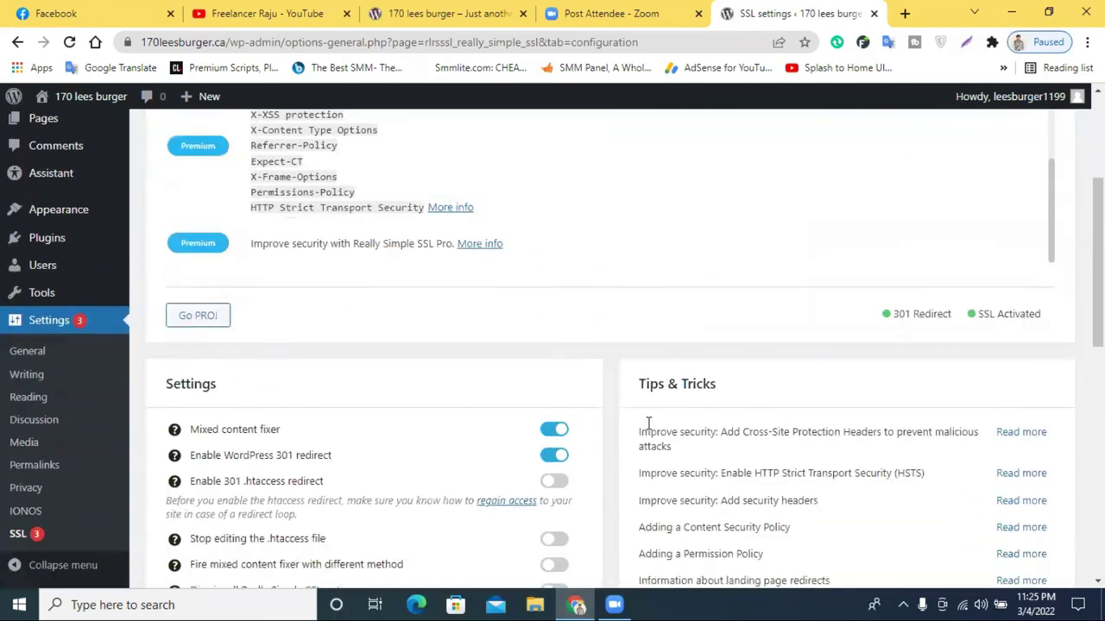
pyautogui.scroll(-2, 799, 462)
pyautogui.scroll(1, 816, 458)
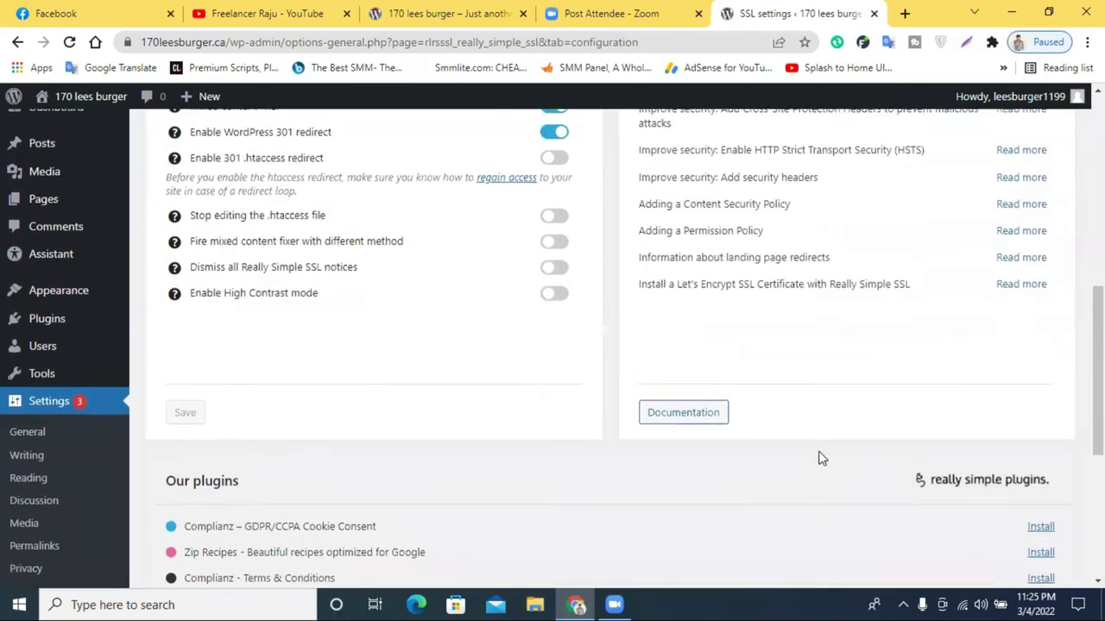
pyautogui.scroll(-3, 552, 445)
pyautogui.scroll(-1, 685, 439)
pyautogui.scroll(7, 685, 440)
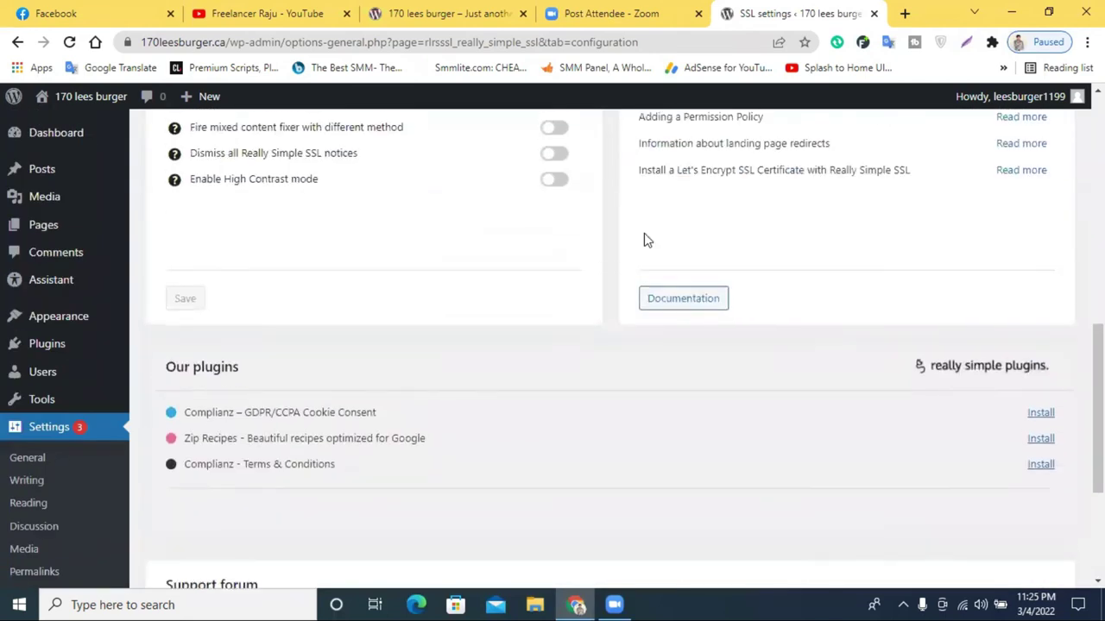
pyautogui.click(442, 11)
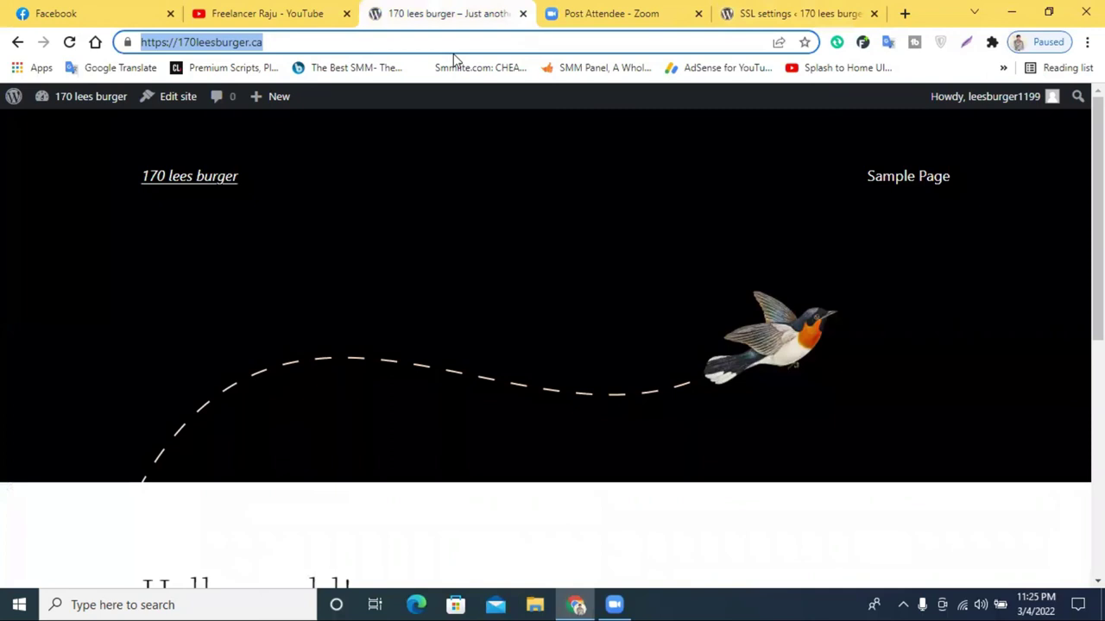